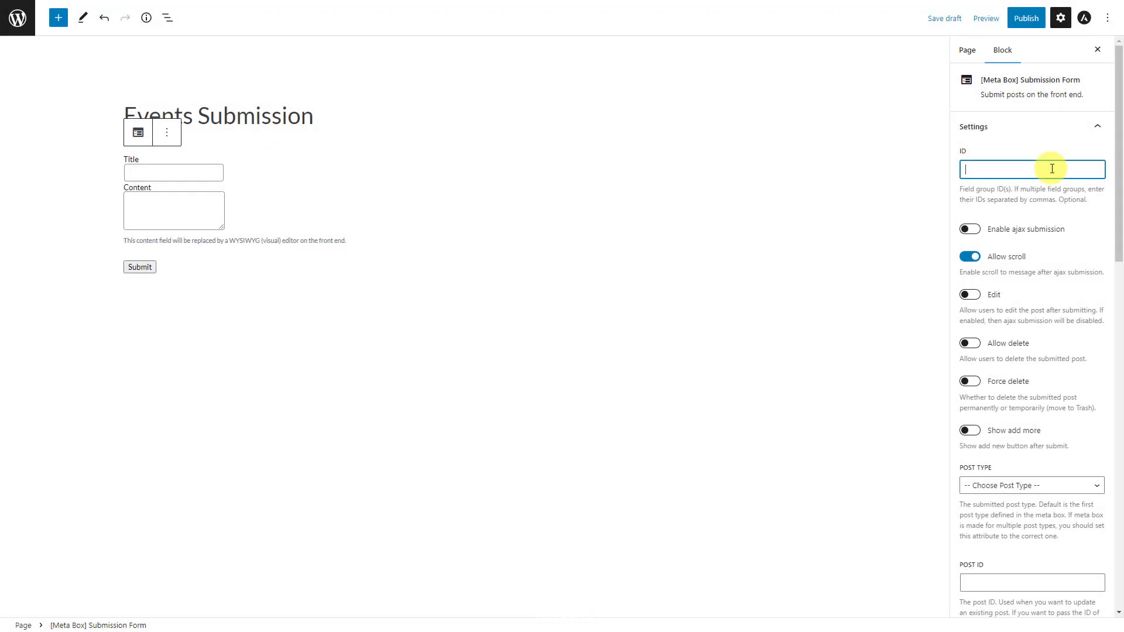
Set the Submission Form block's ID to event-details and its post type to event.
{"action": "type", "text": "event-details"}
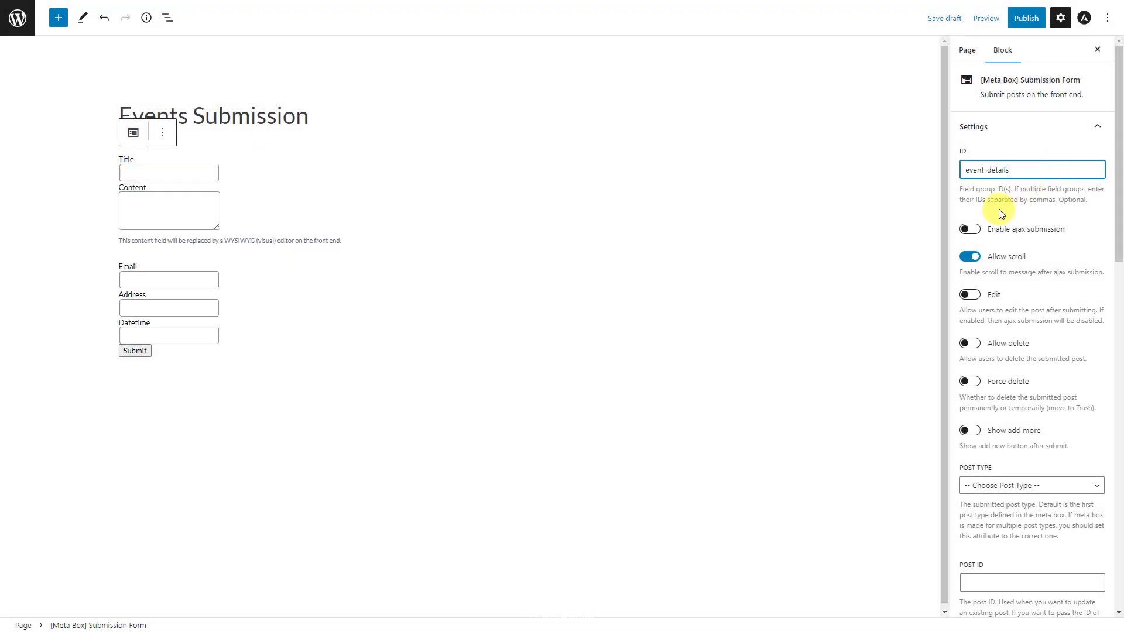
{"action": "left_click", "coordinate": [979, 232]}
{"action": "left_click", "coordinate": [977, 231]}
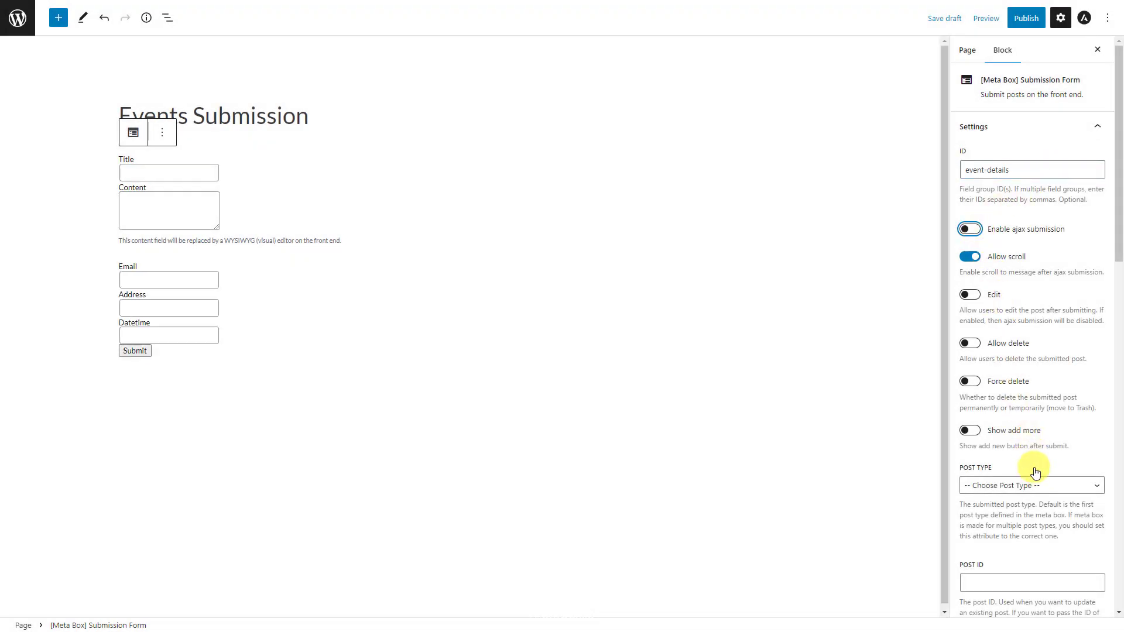
{"action": "left_click", "coordinate": [1041, 491]}
{"action": "left_click", "coordinate": [1030, 539]}
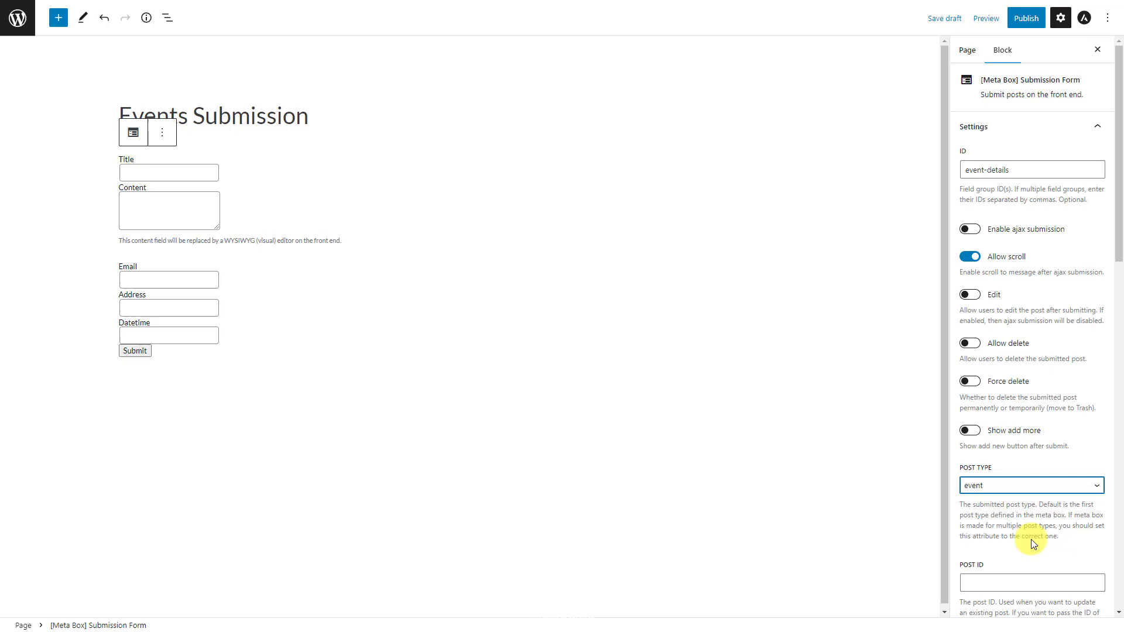
{"action": "scroll", "coordinate": [1030, 539], "scroll_direction": "down", "scroll_amount": 3}
{"action": "left_click", "coordinate": [1068, 499]}
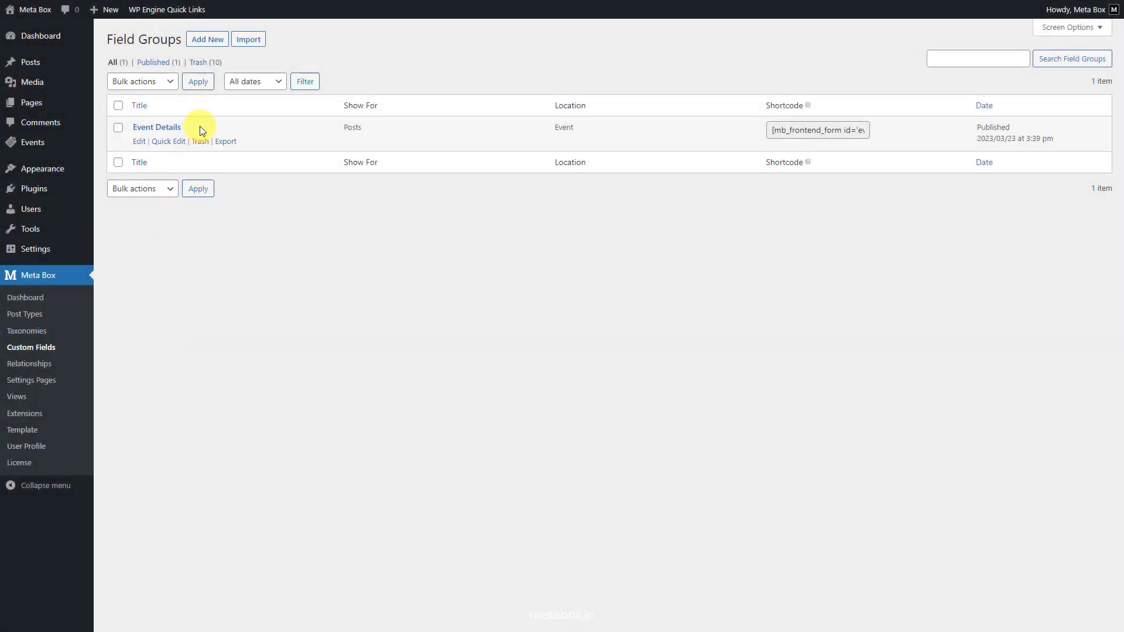
Create and publish an 'Events Submission' page with a Shortcode block holding the copied form shortcode.
{"action": "left_click", "coordinate": [806, 130]}
{"action": "mouse_move", "coordinate": [55, 103]}
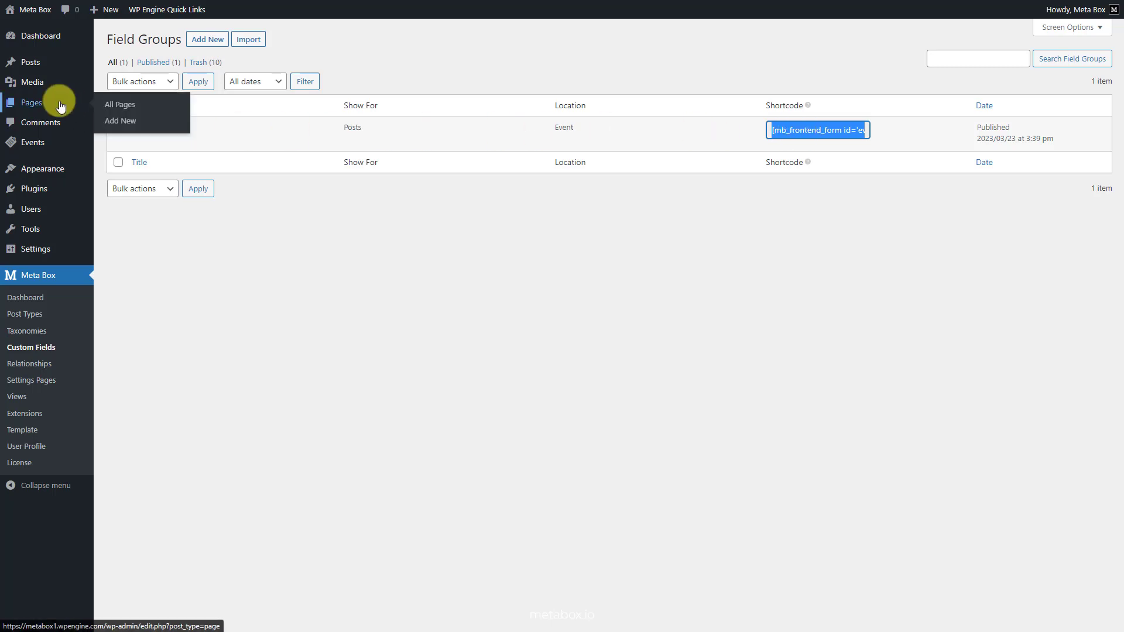
{"action": "left_click", "coordinate": [148, 123]}
{"action": "type", "text": "Events Submission"}
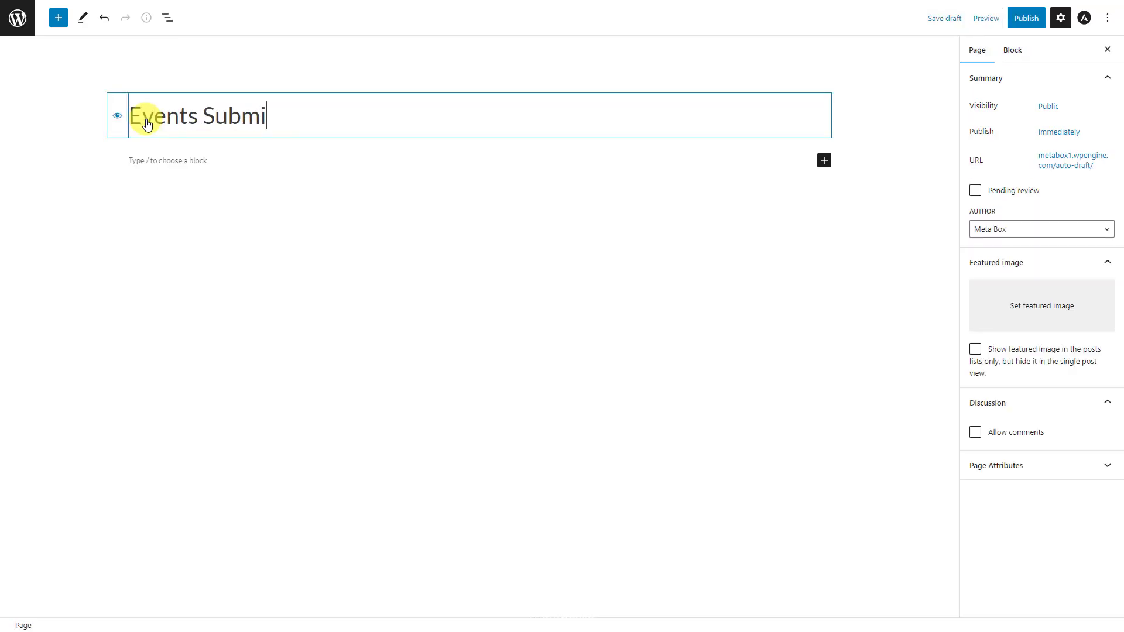
{"action": "left_click", "coordinate": [193, 161]}
{"action": "type", "text": "/"}
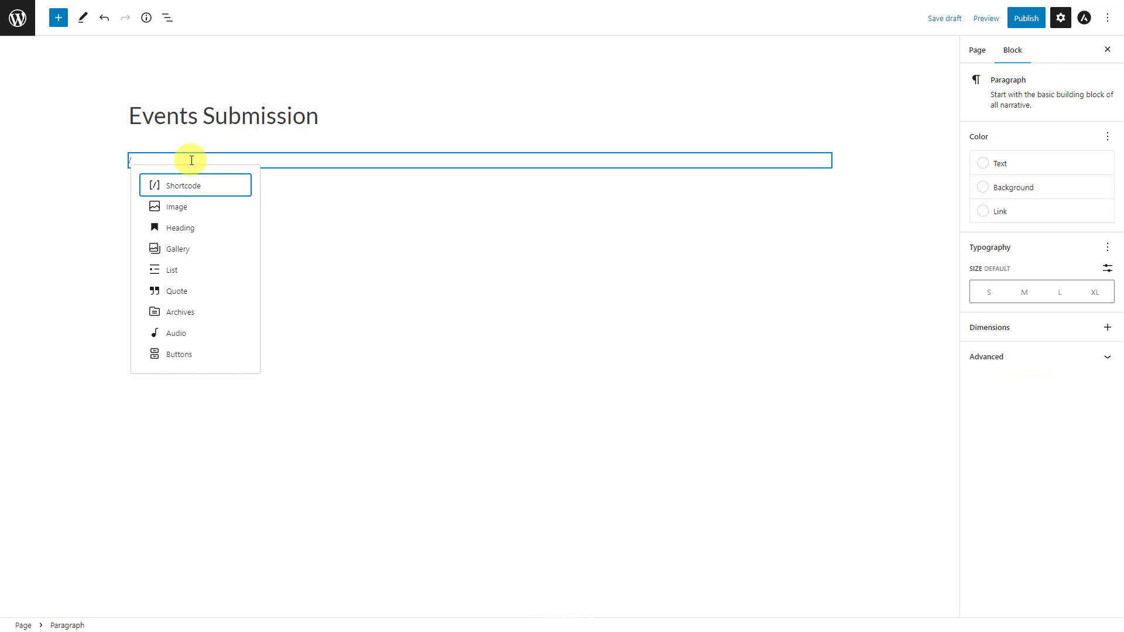
{"action": "left_click", "coordinate": [183, 184]}
{"action": "type", "text": "[mb_frontend_form id='event-details' post_fields='title,content']"}
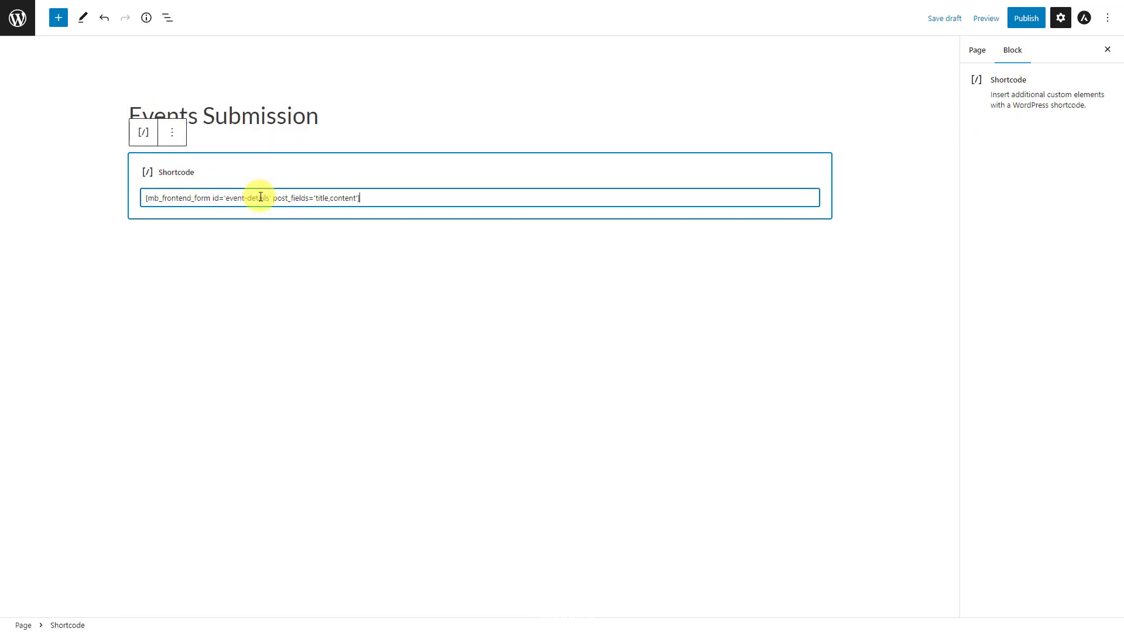
{"action": "left_click", "coordinate": [1019, 19]}
{"action": "left_click", "coordinate": [1004, 147]}
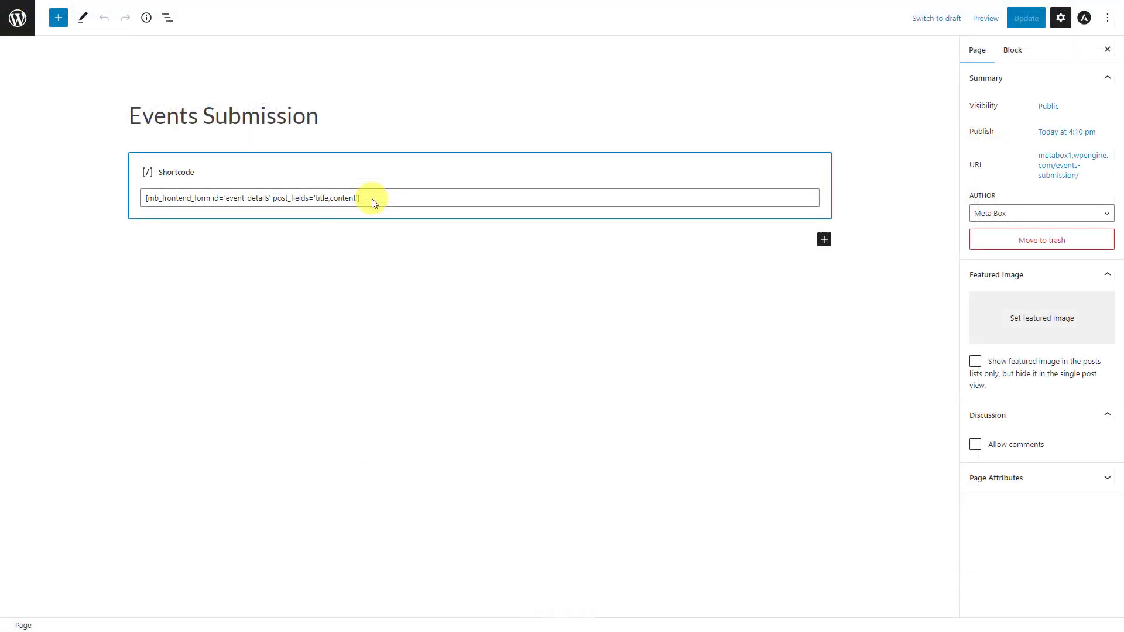
Extend the shortcode with label_title 'Event Name' and post_type event, update, and preview it in a new tab.
{"action": "left_click", "coordinate": [371, 198]}
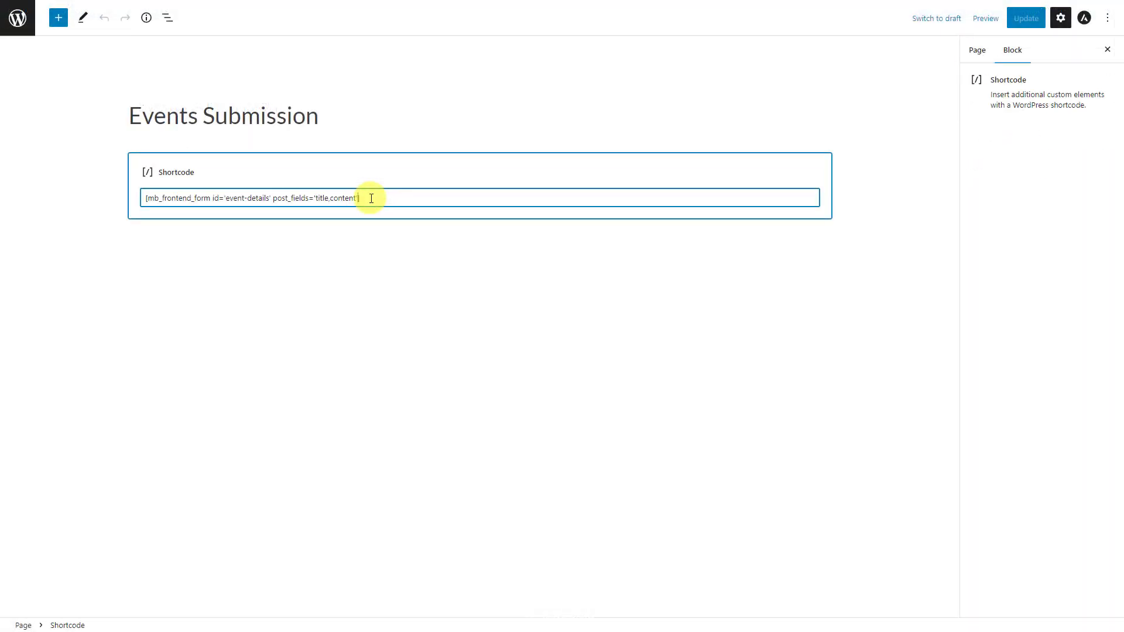
{"action": "type", "text": "label_title='Event Name'"}
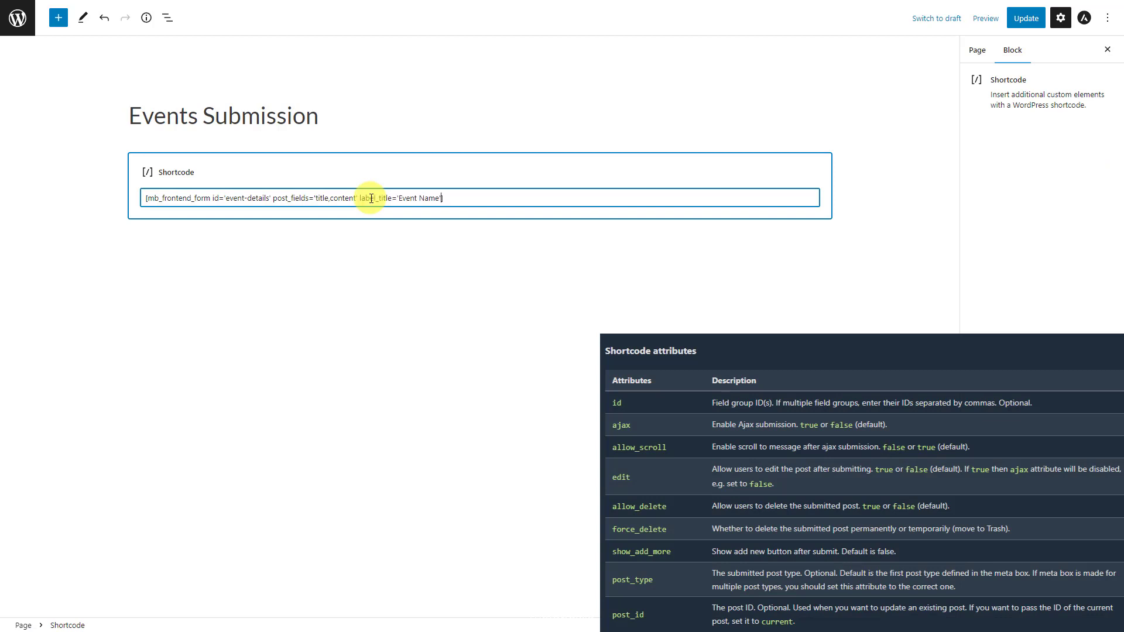
{"action": "type", "text": "post_type='event'"}
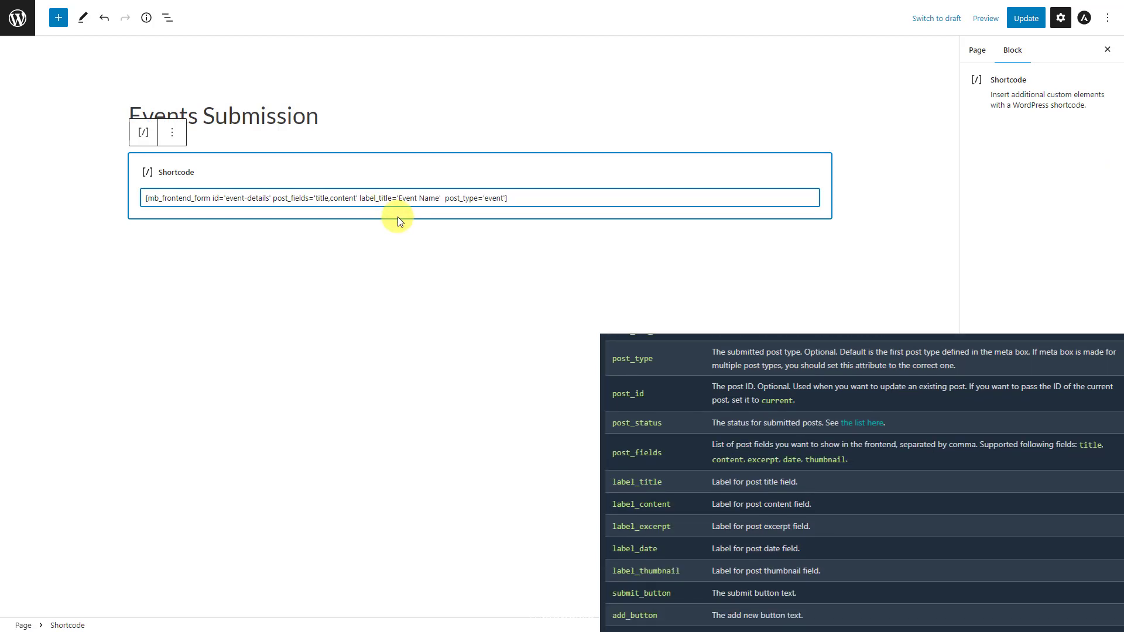
{"action": "left_click", "coordinate": [1019, 21]}
{"action": "left_click", "coordinate": [985, 18]}
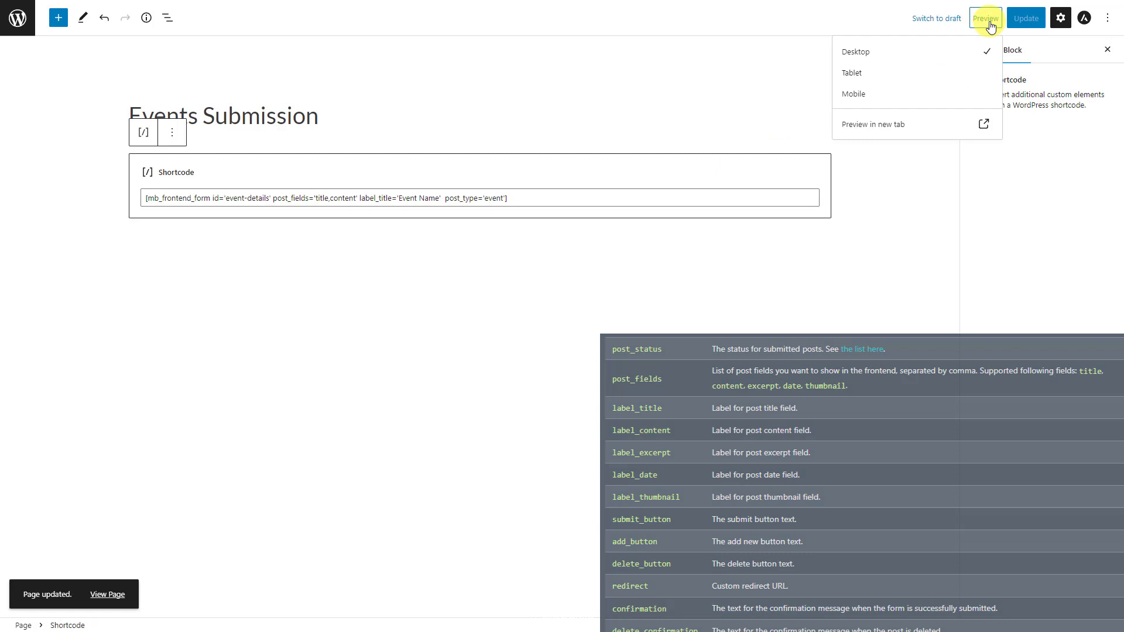
{"action": "left_click", "coordinate": [961, 121]}
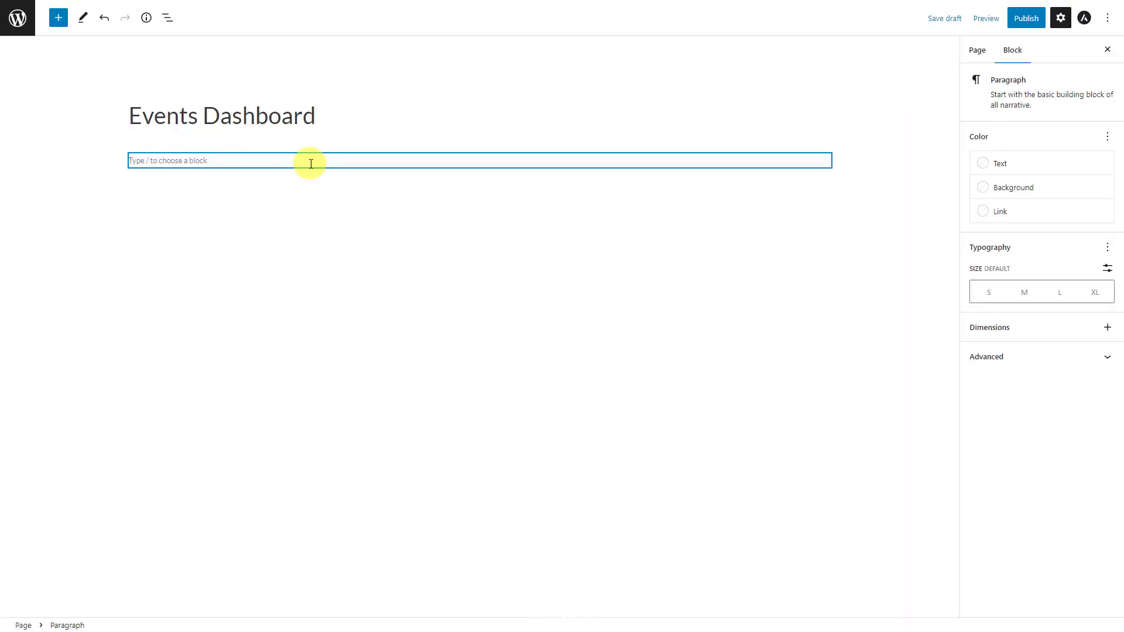
Add a Shortcode block with [mb_frontend_dashboard edit_page="3024"] and publish the Events Dashboard page.
{"action": "type", "text": "/"}
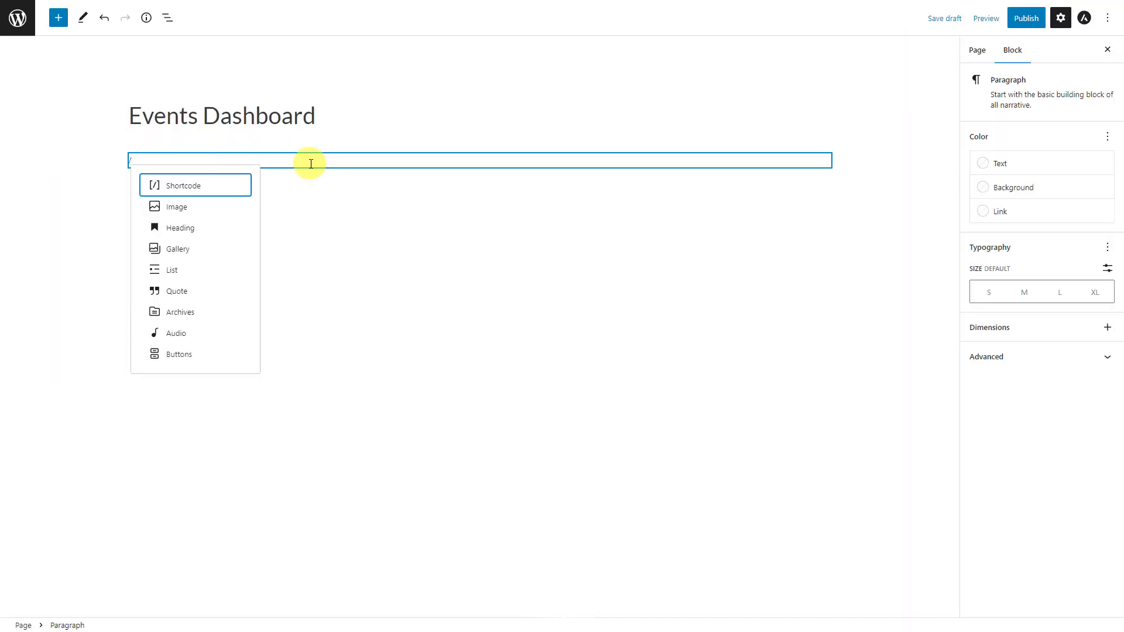
{"action": "left_click", "coordinate": [221, 184]}
{"action": "type", "text": "[mb_frontend_dashboard edit_page=\"302\"]"}
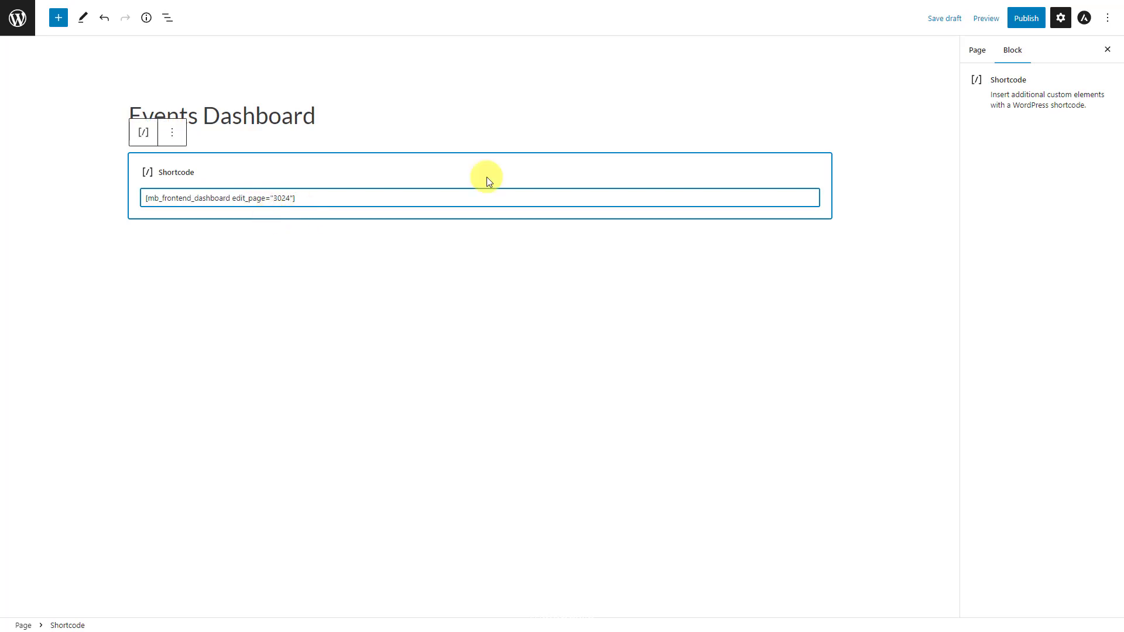
{"action": "left_click", "coordinate": [1026, 17]}
{"action": "left_click", "coordinate": [1009, 23]}
{"action": "left_click", "coordinate": [1003, 148]}
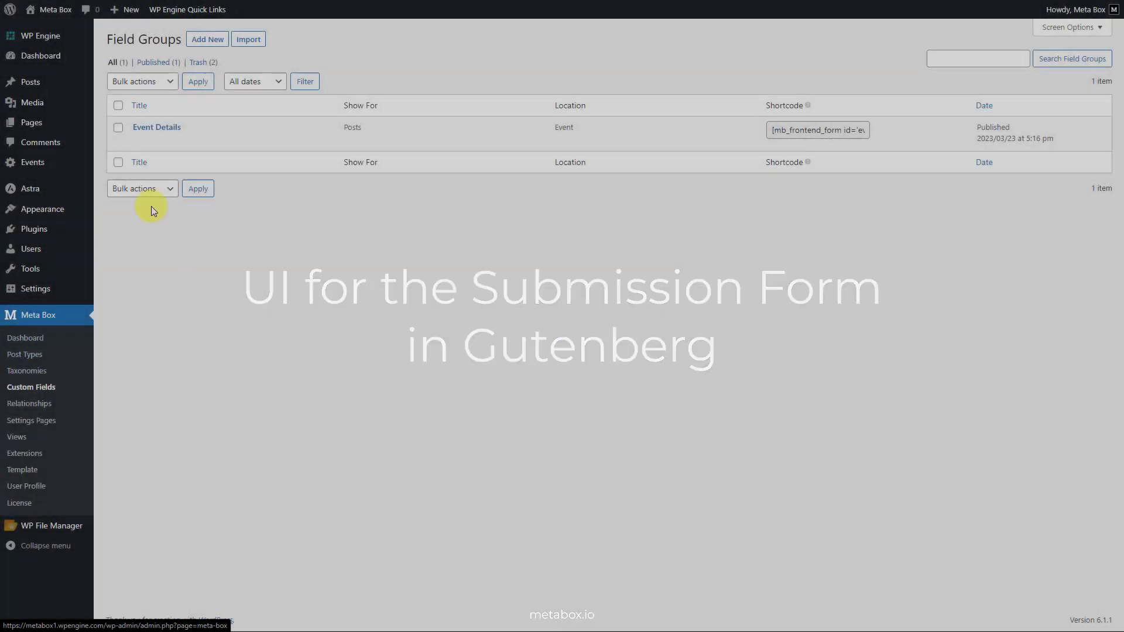
Start a new 'Events Submission' page and pick the [Meta Box] Submission Form block from a 'sub' search.
{"action": "mouse_move", "coordinate": [222, 130]}
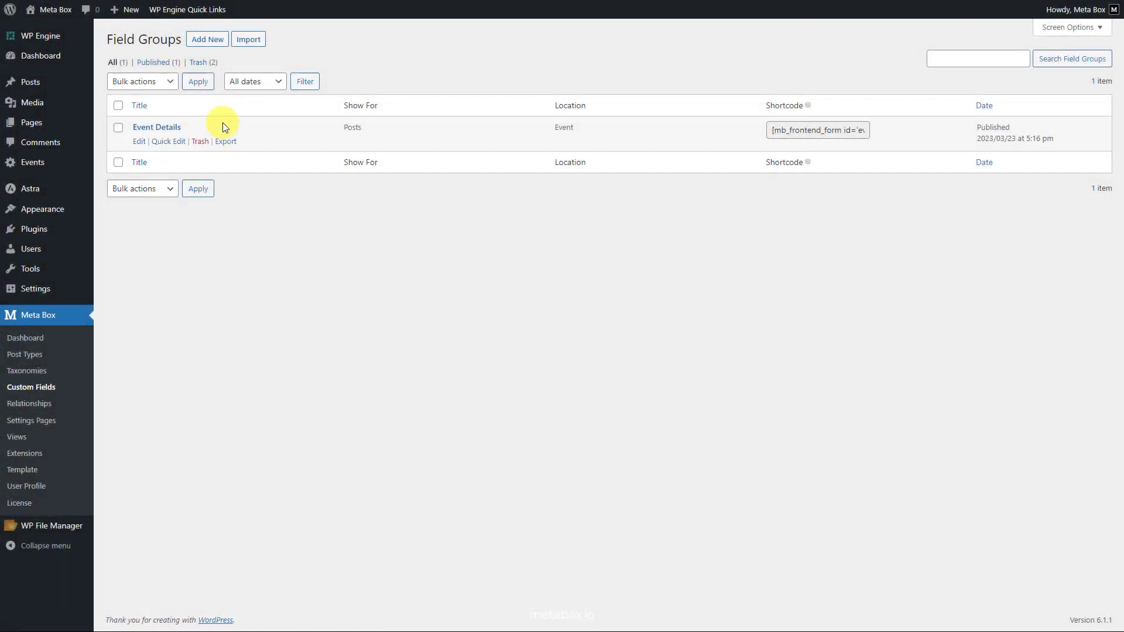
{"action": "mouse_move", "coordinate": [55, 124]}
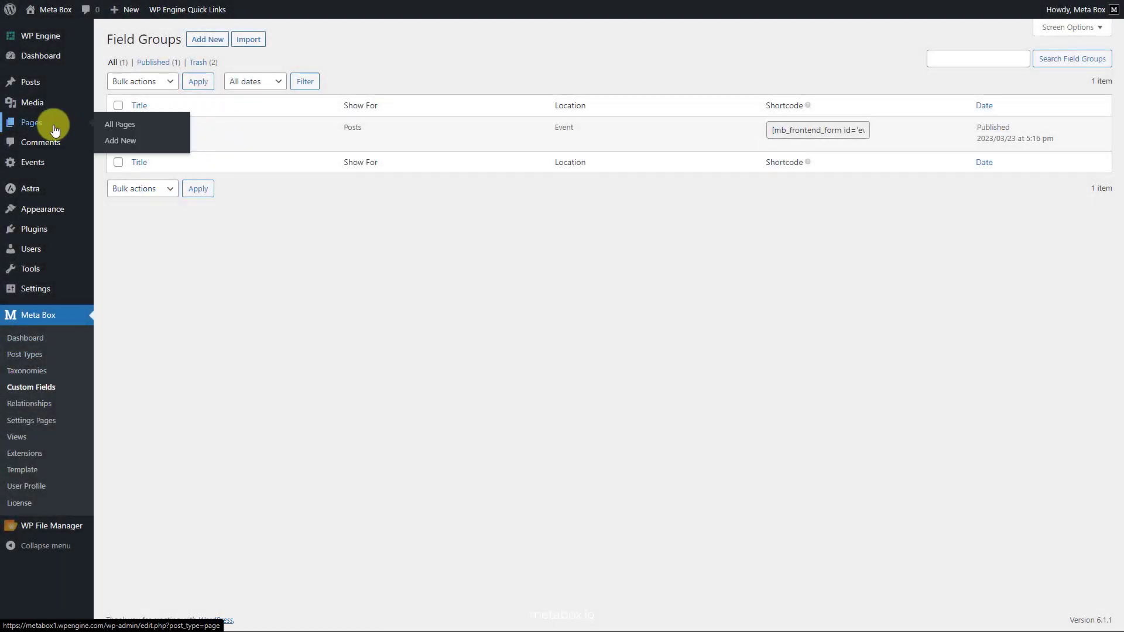
{"action": "left_click", "coordinate": [145, 144]}
{"action": "type", "text": "Events Submission"}
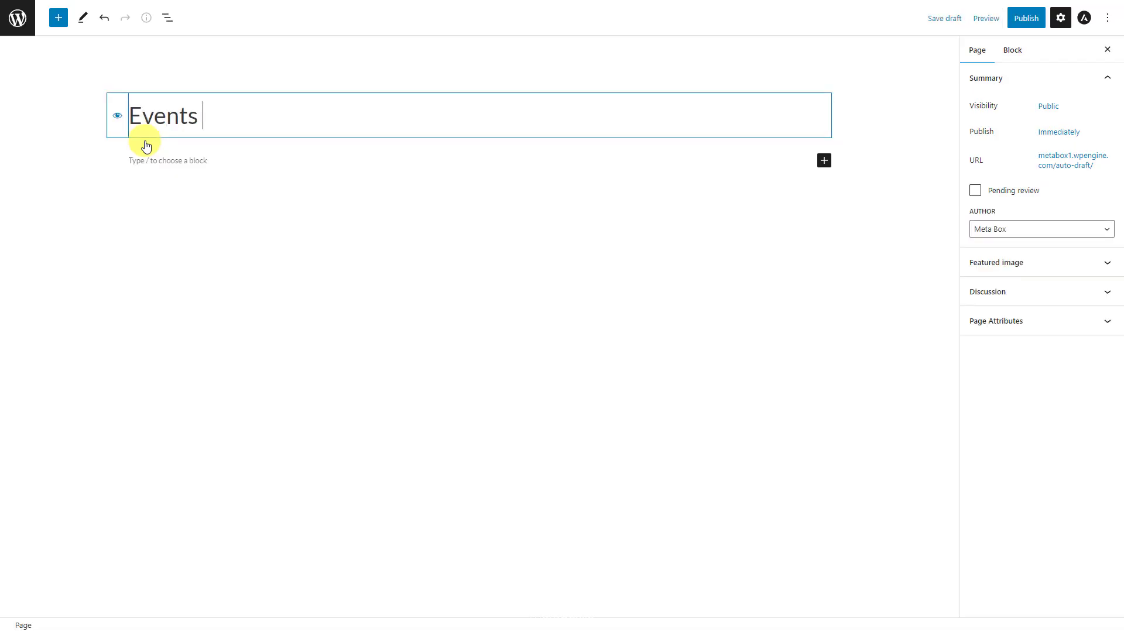
{"action": "left_click", "coordinate": [823, 161]}
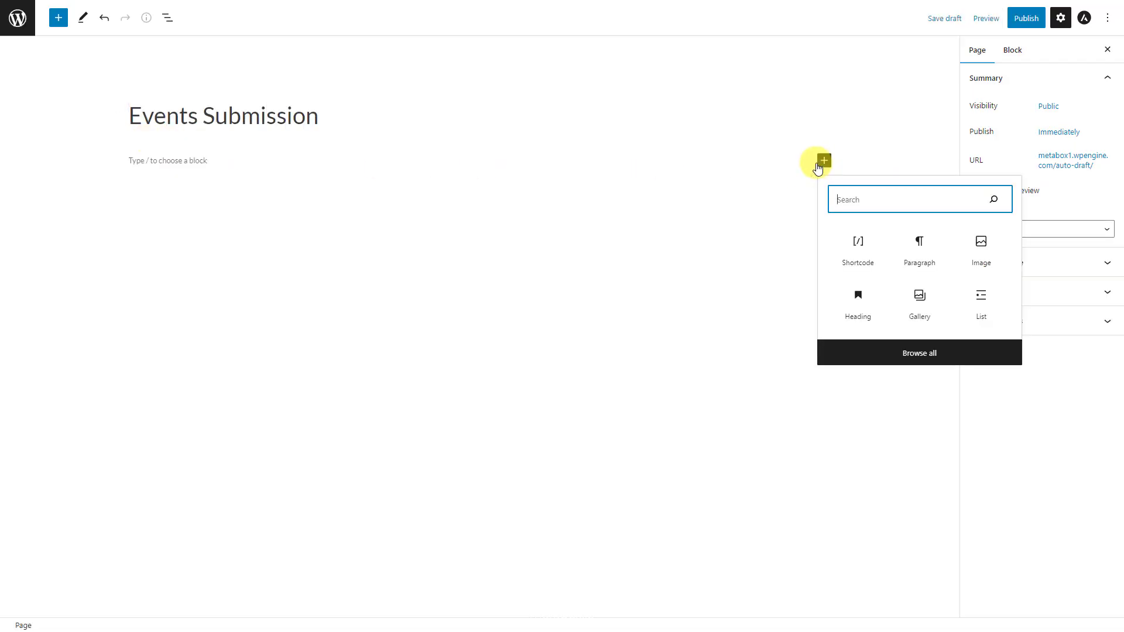
{"action": "type", "text": "sub"}
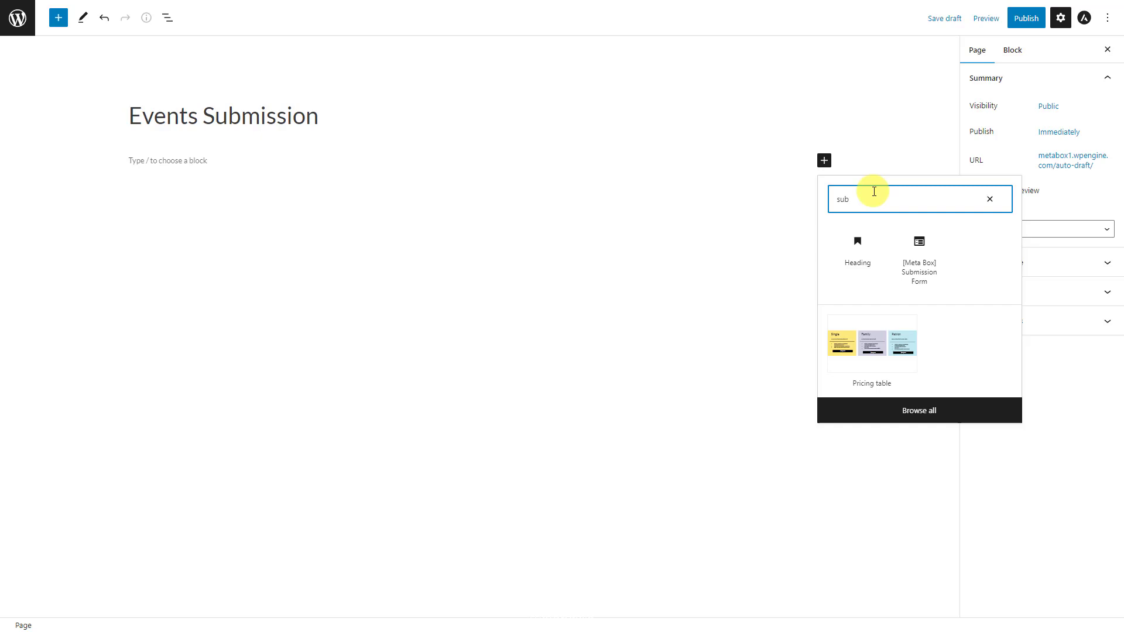
{"action": "left_click", "coordinate": [923, 280]}
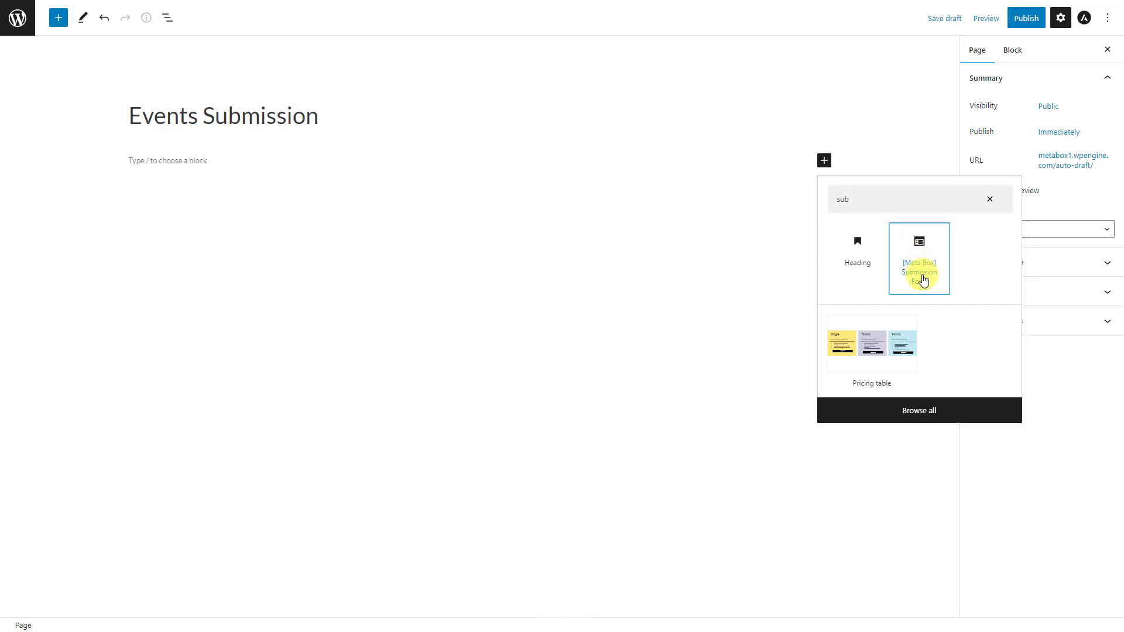
Insert the Submission Form block with field group ID event-details and post type event.
{"action": "left_click", "coordinate": [923, 280]}
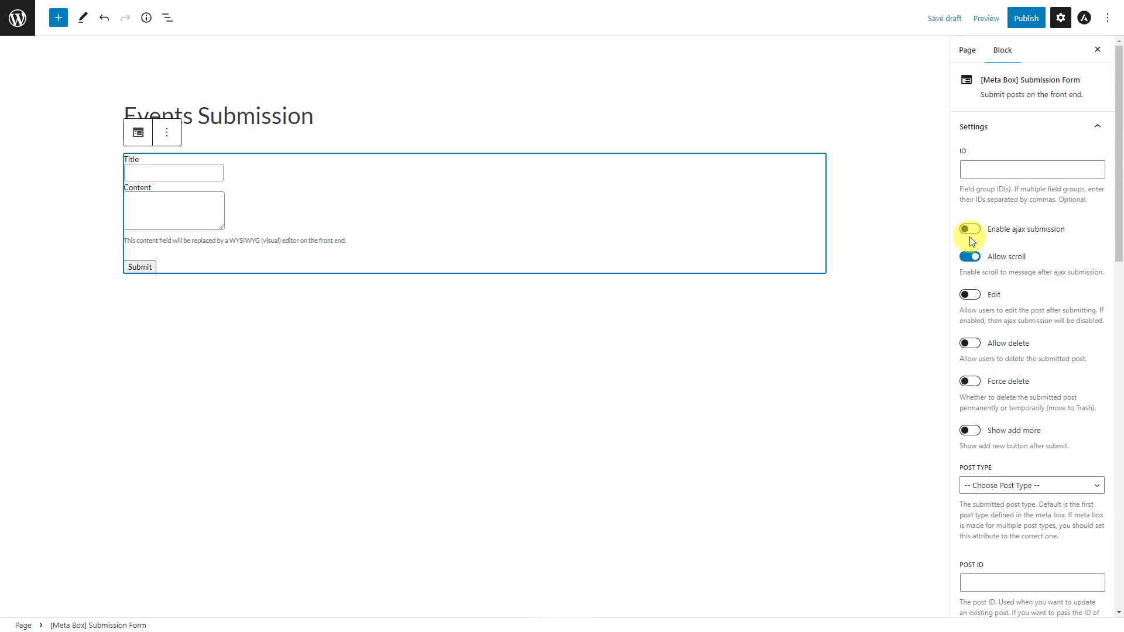
{"action": "left_click", "coordinate": [1052, 169]}
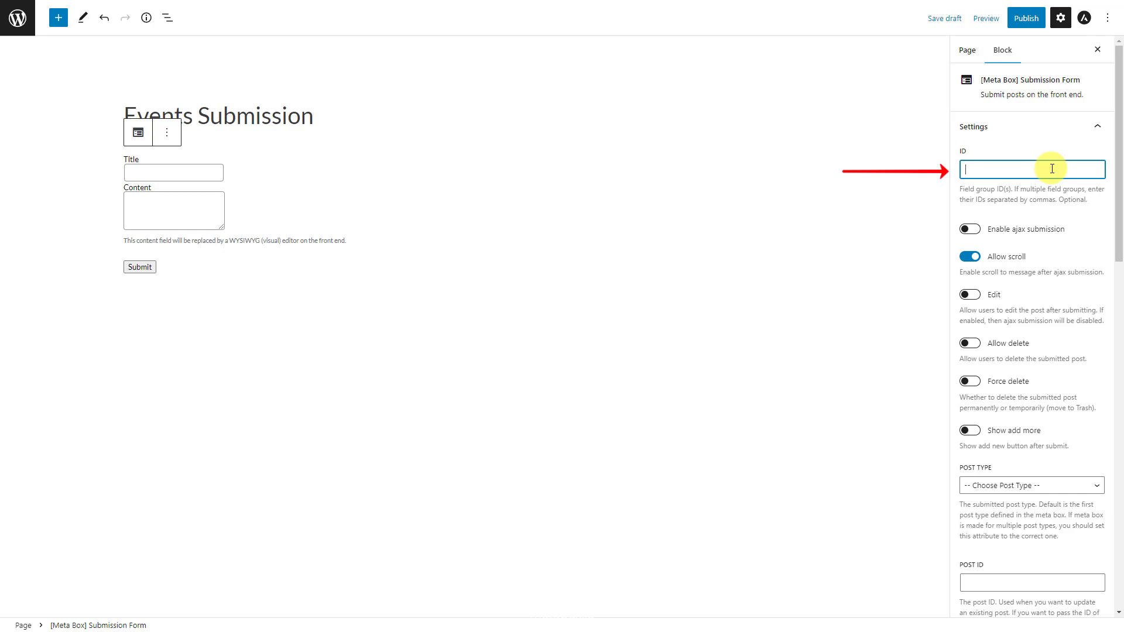
{"action": "type", "text": "event-details"}
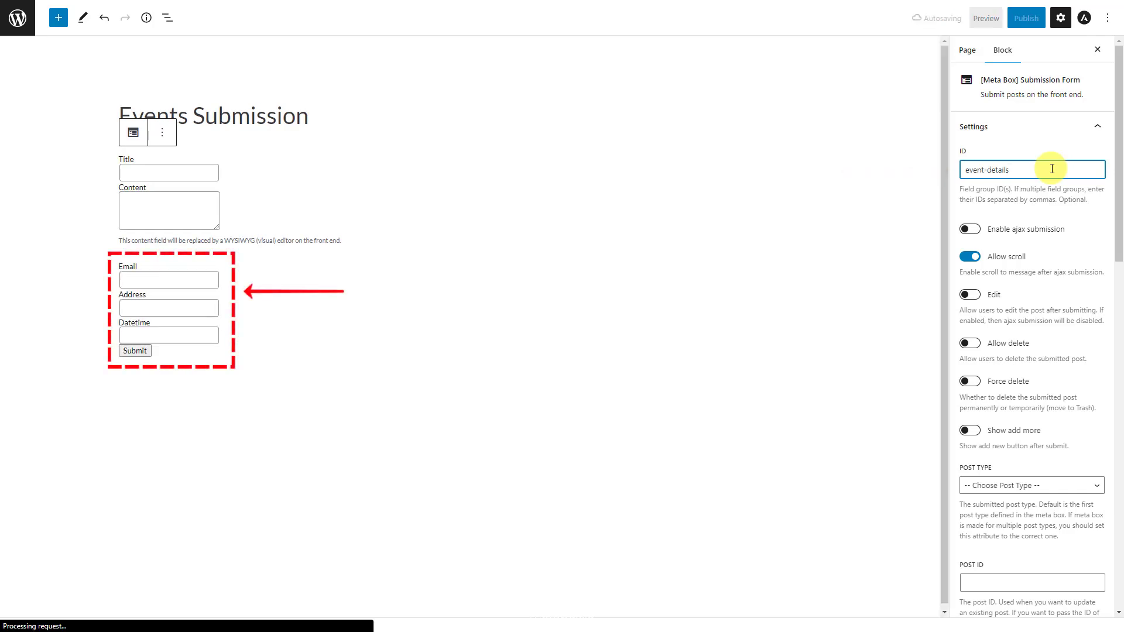
{"action": "left_click", "coordinate": [979, 230]}
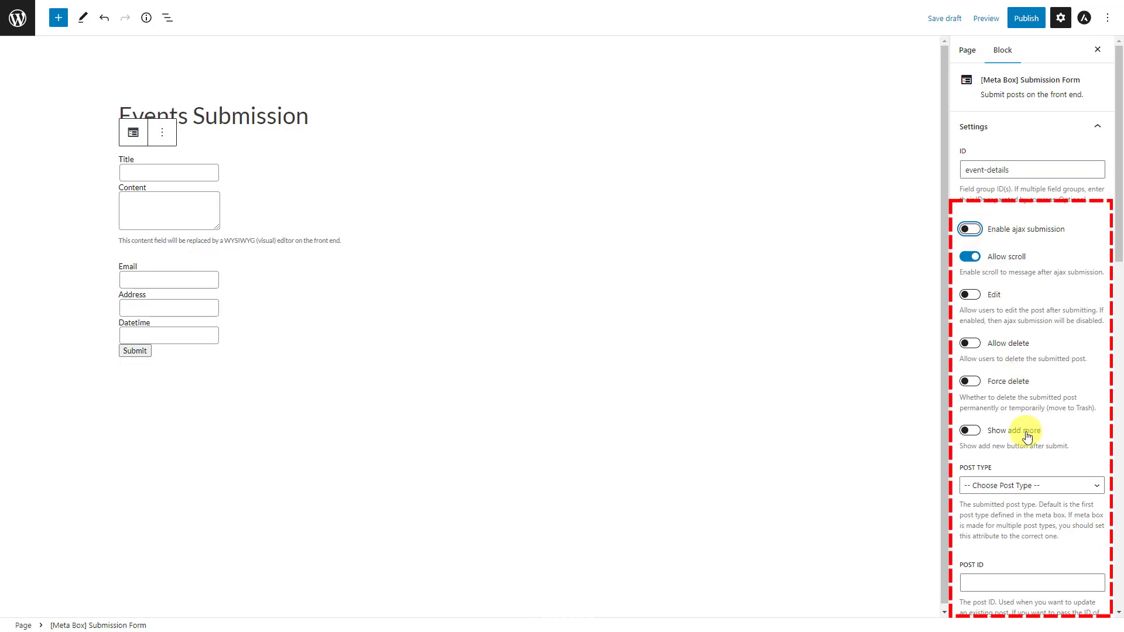
{"action": "left_click", "coordinate": [1041, 488]}
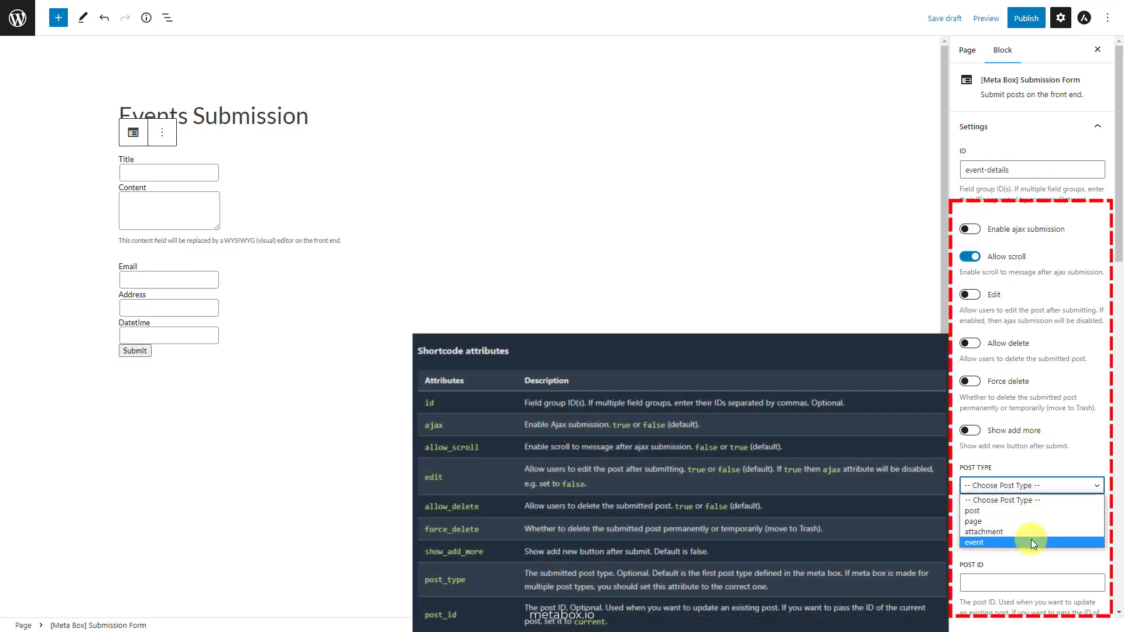
{"action": "left_click", "coordinate": [1031, 539]}
{"action": "scroll", "coordinate": [1030, 539], "scroll_direction": "down", "scroll_amount": 2}
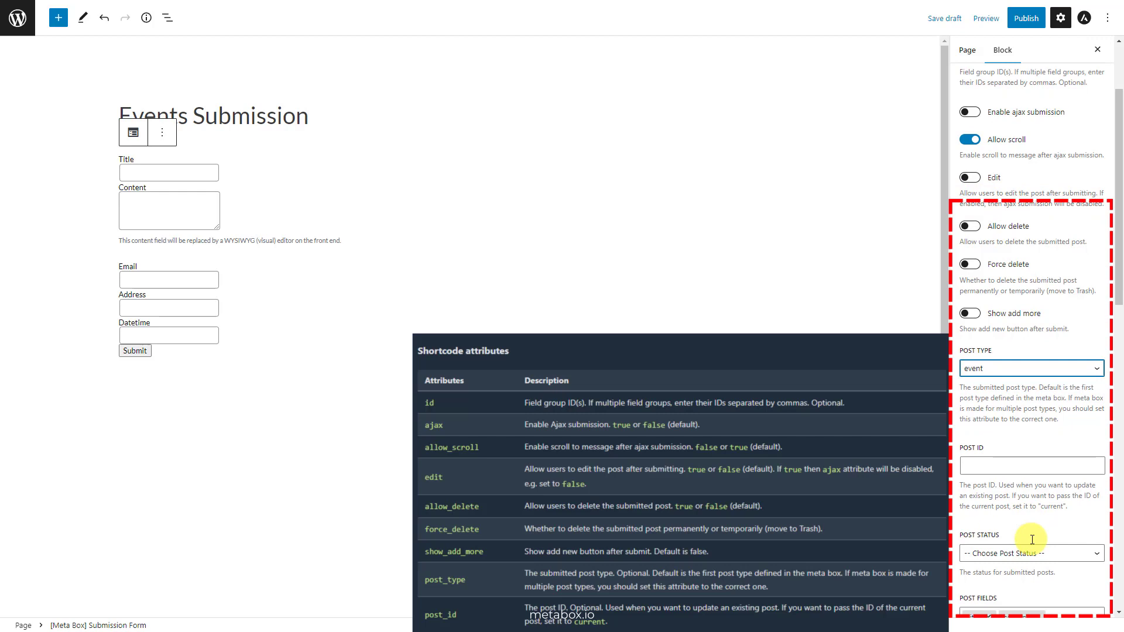
{"action": "scroll", "coordinate": [1032, 539], "scroll_direction": "down", "scroll_amount": 1}
{"action": "left_click", "coordinate": [1067, 498]}
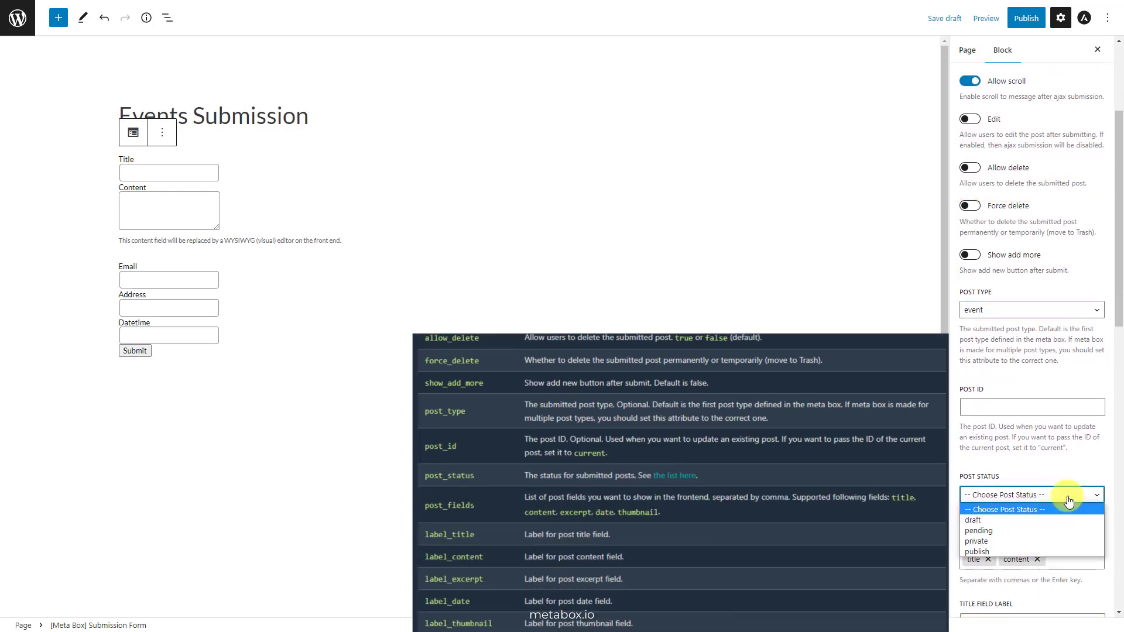
{"action": "left_click", "coordinate": [1067, 496]}
Label the title field 'Event Name' and publish the Events Submission page.
{"action": "scroll", "coordinate": [991, 565], "scroll_direction": "down", "scroll_amount": 2}
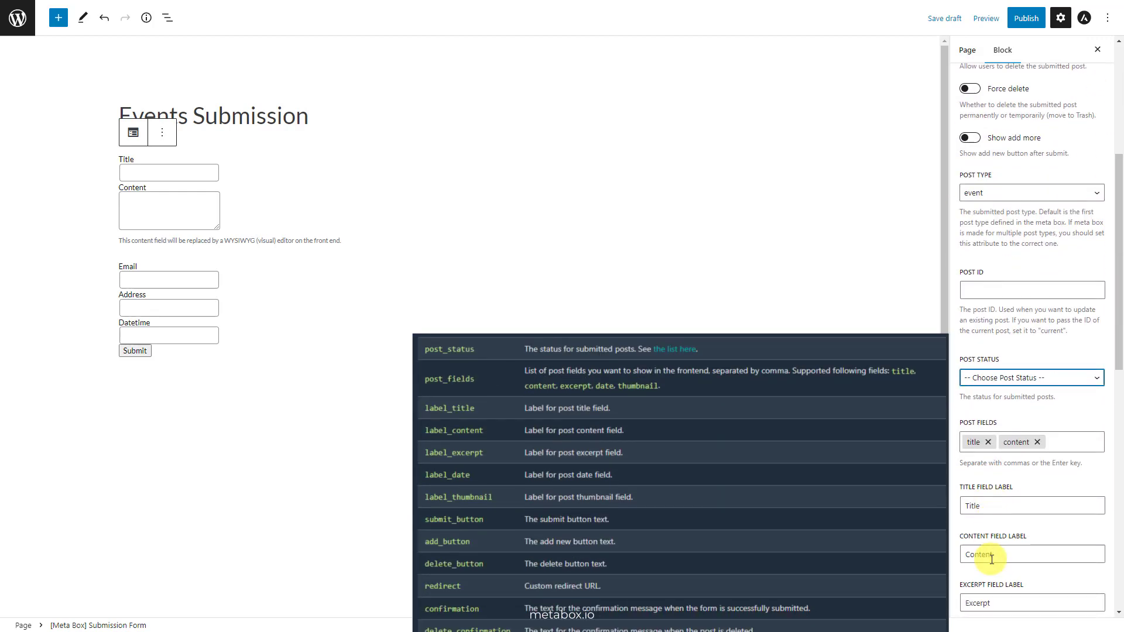
{"action": "left_click", "coordinate": [1037, 442]}
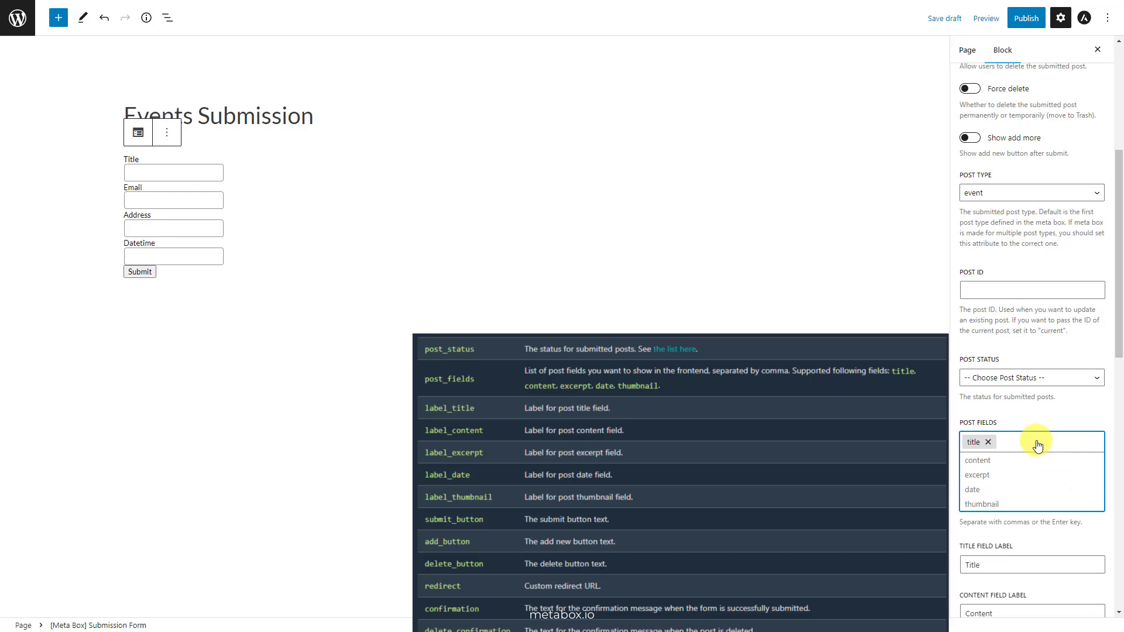
{"action": "left_click", "coordinate": [992, 460]}
{"action": "scroll", "coordinate": [999, 464], "scroll_direction": "down", "scroll_amount": 2}
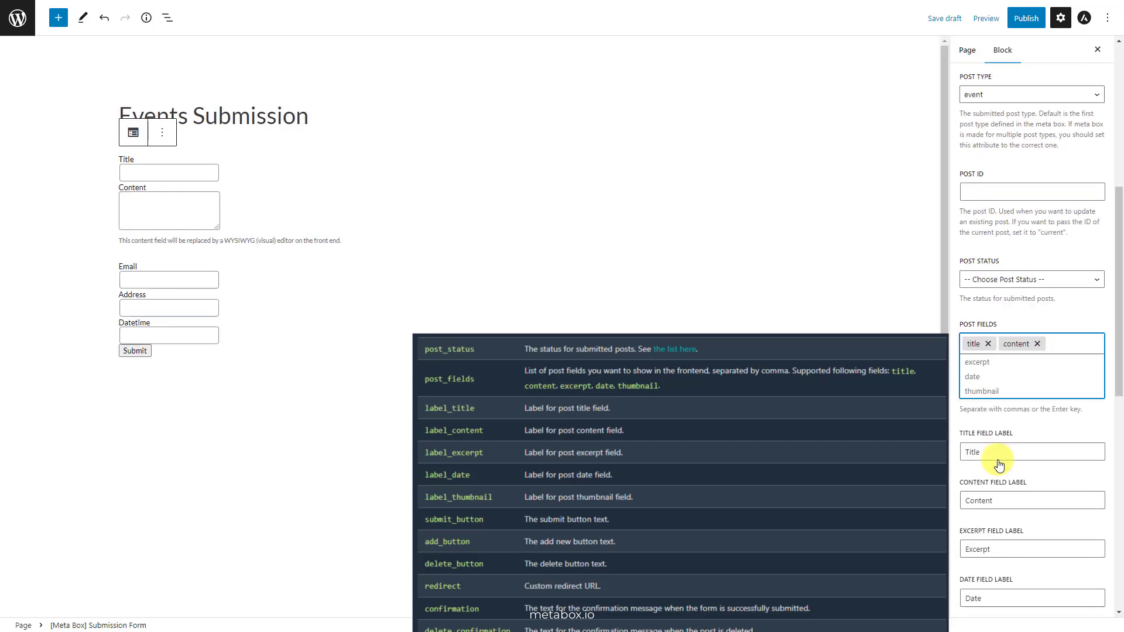
{"action": "left_click", "coordinate": [1006, 434]}
{"action": "type", "text": "Event"}
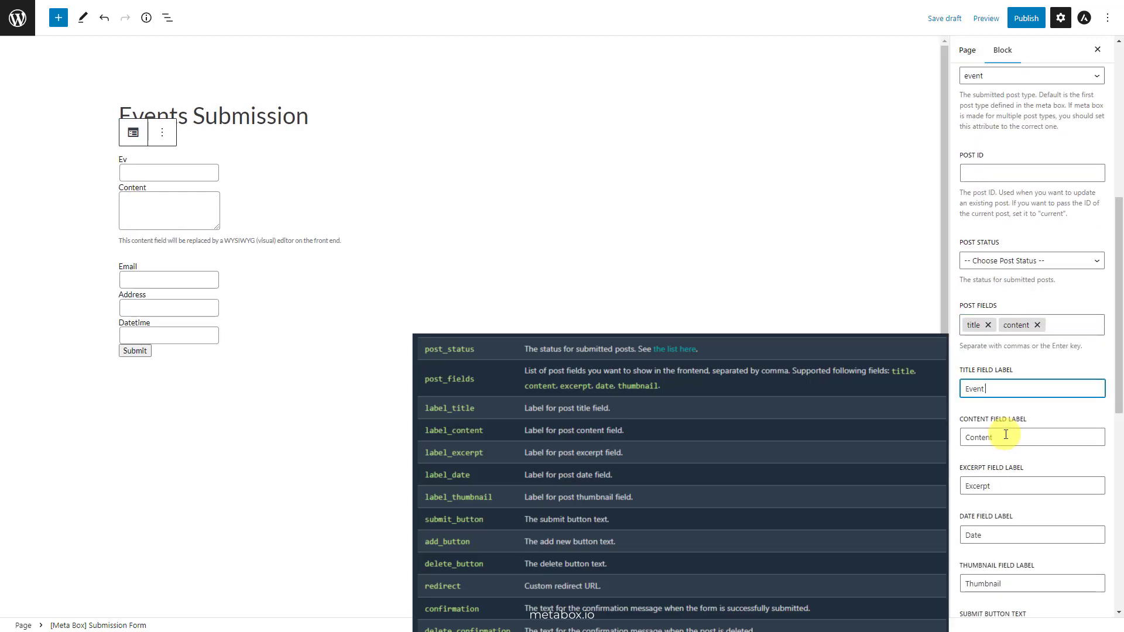
{"action": "type", "text": " Name"}
{"action": "left_click", "coordinate": [1026, 17]}
{"action": "left_click", "coordinate": [1023, 23]}
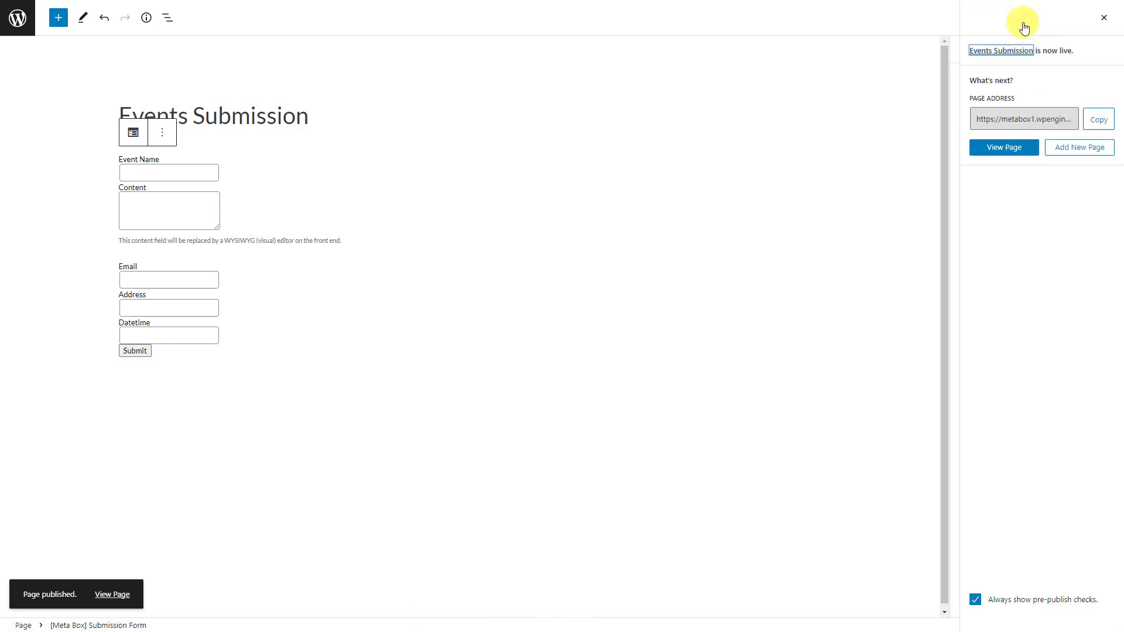
{"action": "left_click", "coordinate": [1001, 147]}
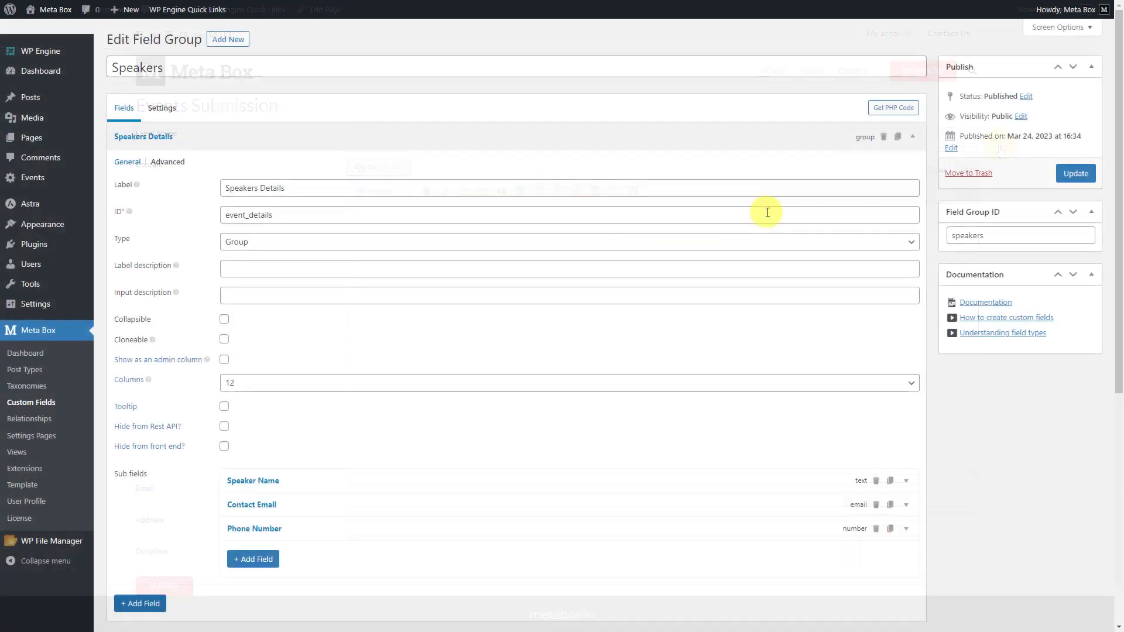
Append speakers to the form's field group IDs, update the page, and preview it in a new tab.
{"action": "double_click", "coordinate": [998, 237]}
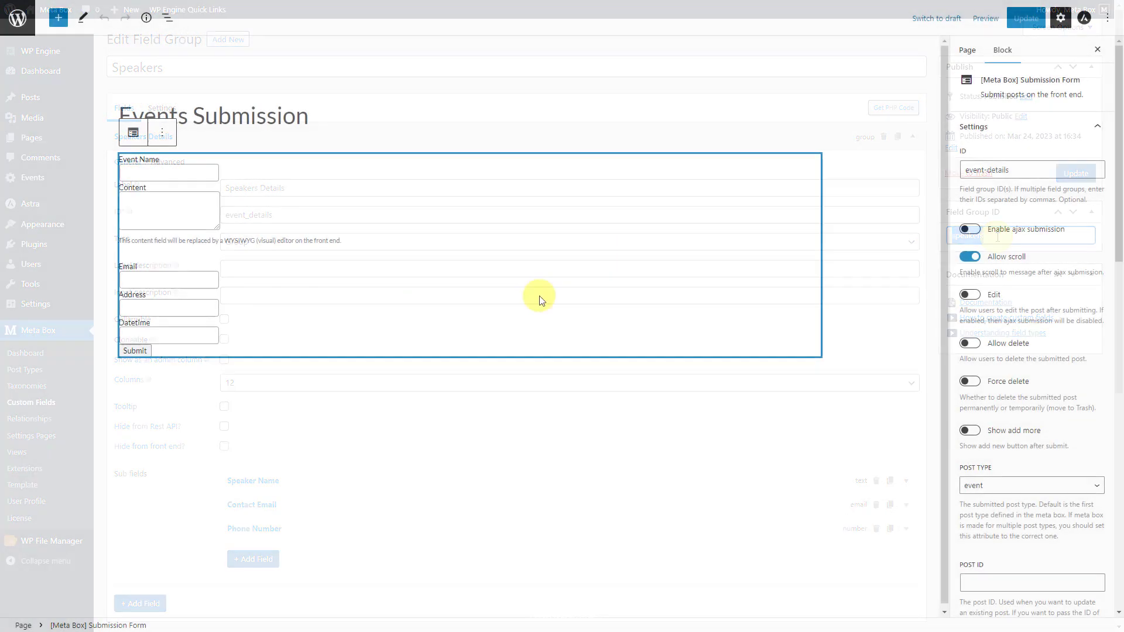
{"action": "left_click", "coordinate": [1016, 166]}
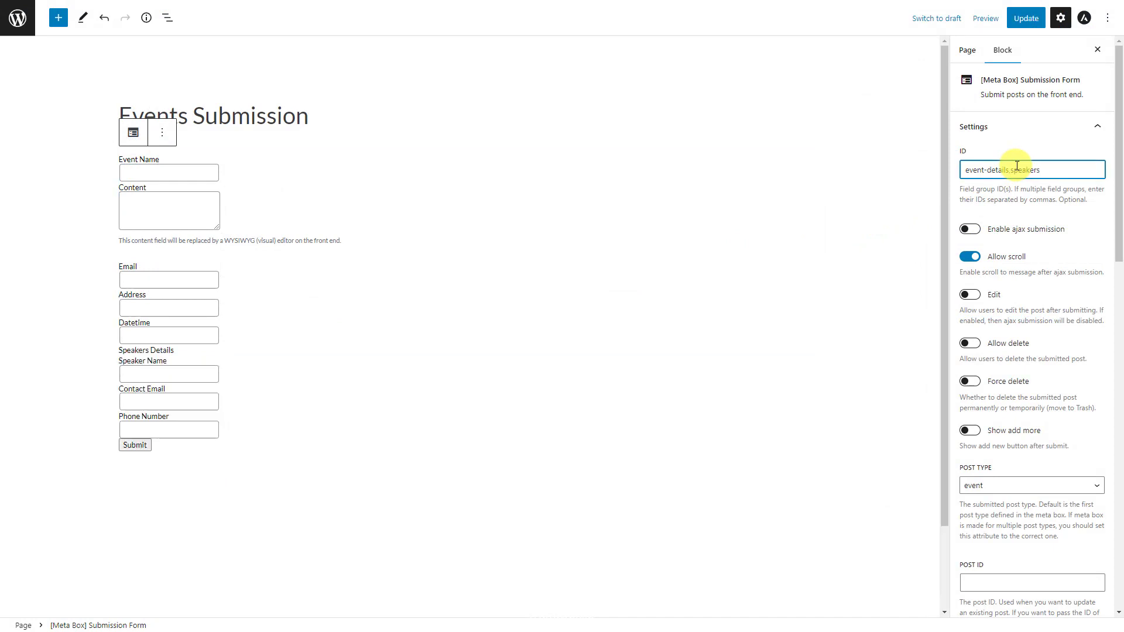
{"action": "left_click", "coordinate": [1026, 17]}
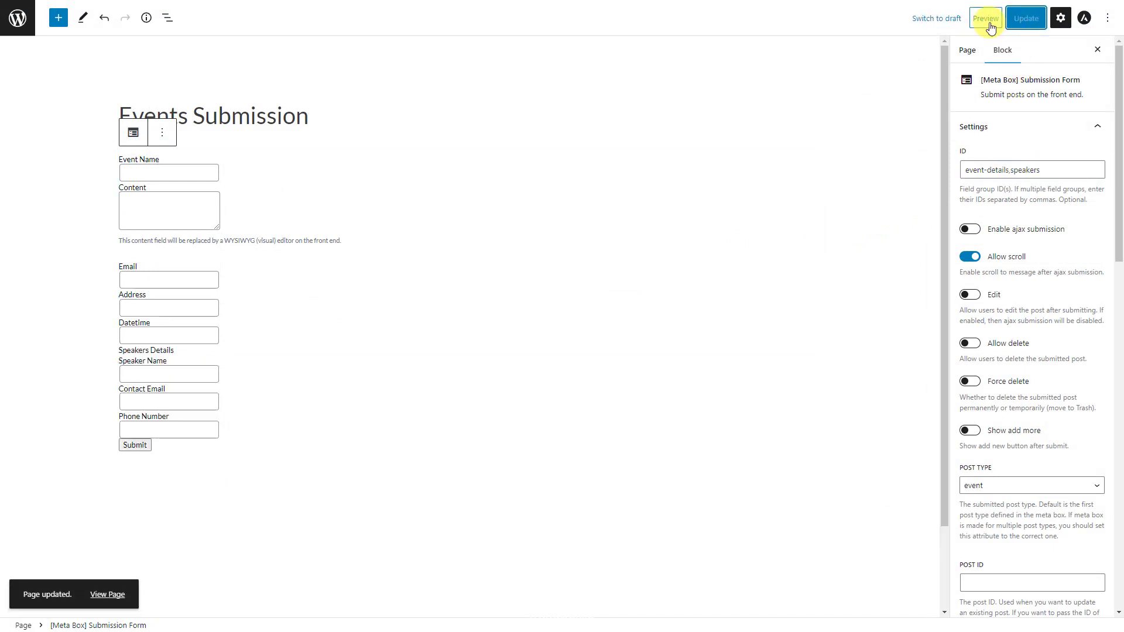
{"action": "left_click", "coordinate": [985, 18]}
{"action": "left_click", "coordinate": [960, 113]}
Try the new Speaker Name and Phone Number fields on the previewed form.
{"action": "scroll", "coordinate": [810, 319], "scroll_direction": "down", "scroll_amount": 3}
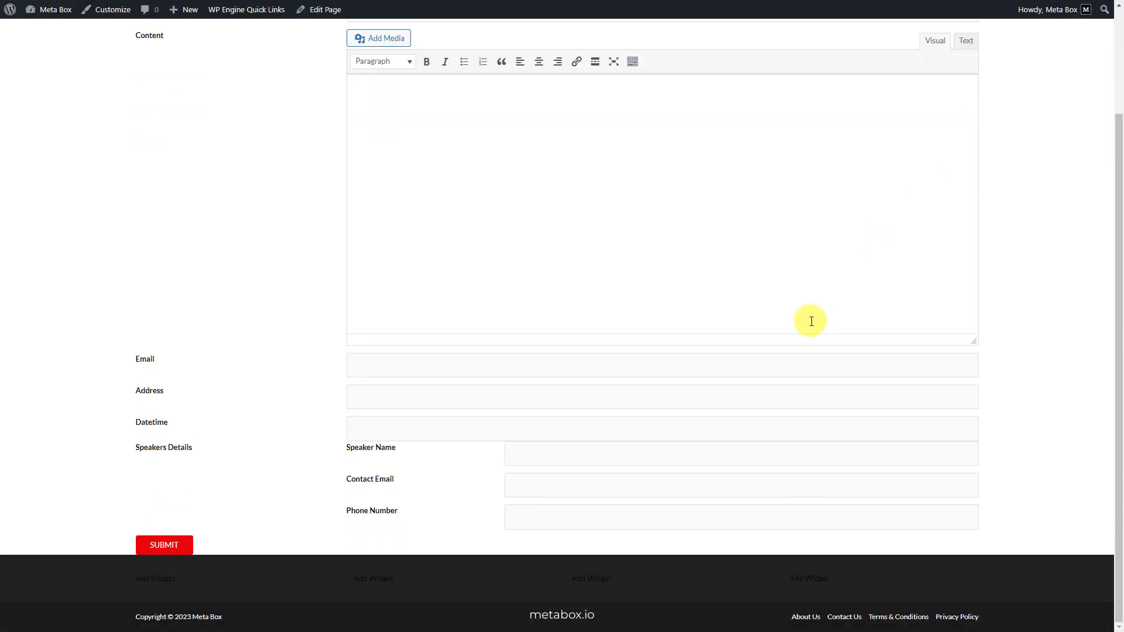
{"action": "left_click", "coordinate": [711, 452]}
{"action": "left_click", "coordinate": [678, 517]}
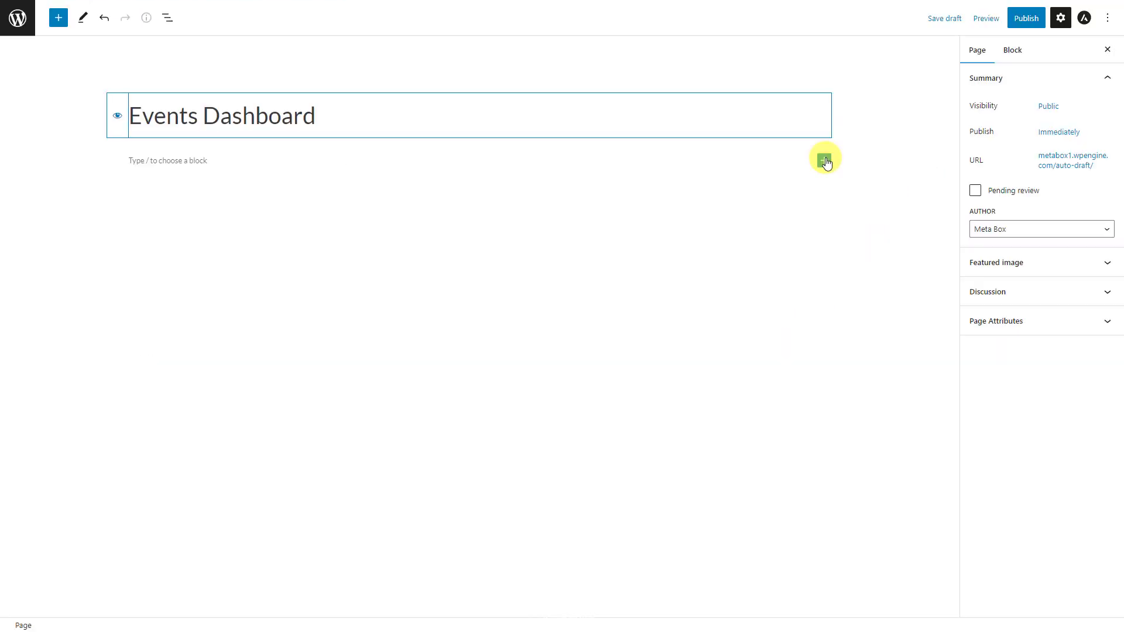
{"action": "left_click", "coordinate": [825, 160]}
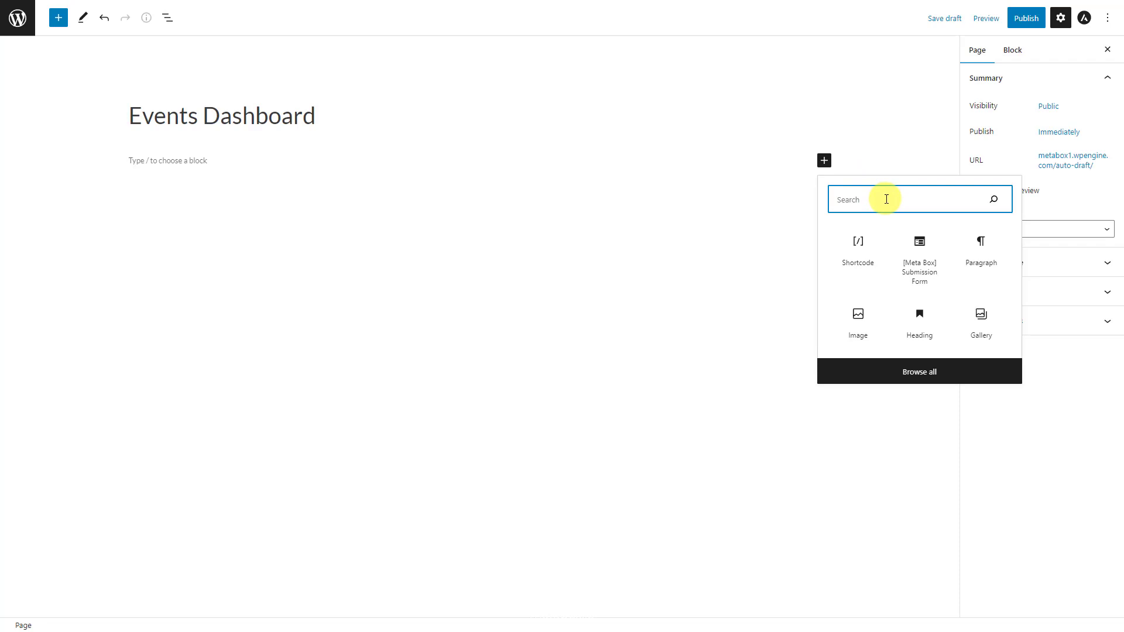
Insert the [Meta Box] User Dashboard block with Edit Page set to Events Submission, then turn off the welcome message.
{"action": "type", "text": "user"}
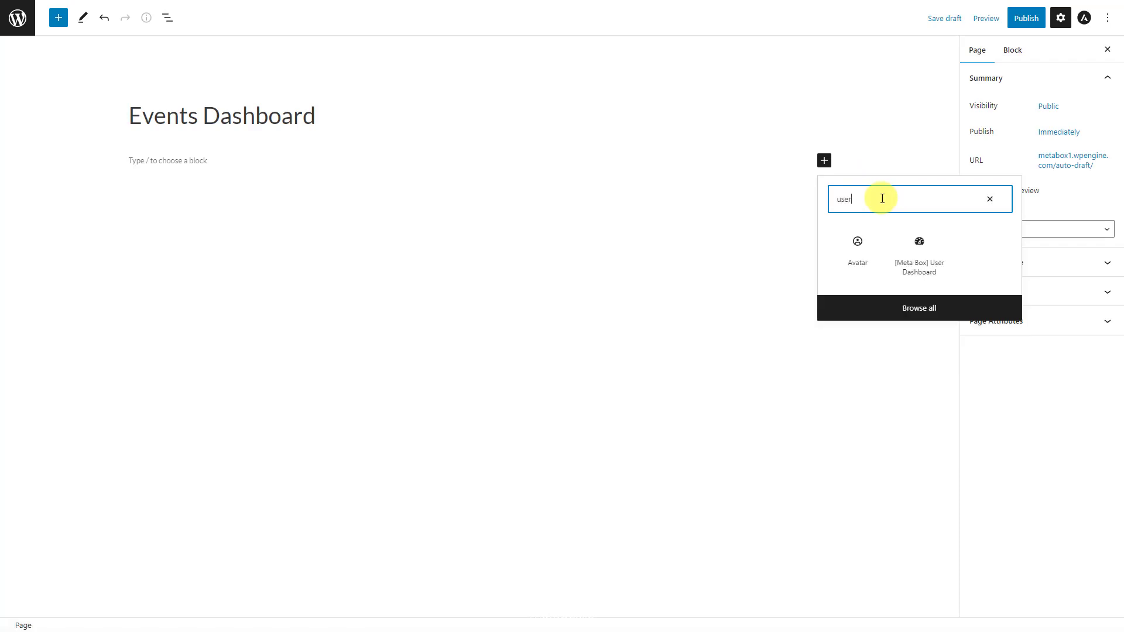
{"action": "left_click", "coordinate": [917, 269]}
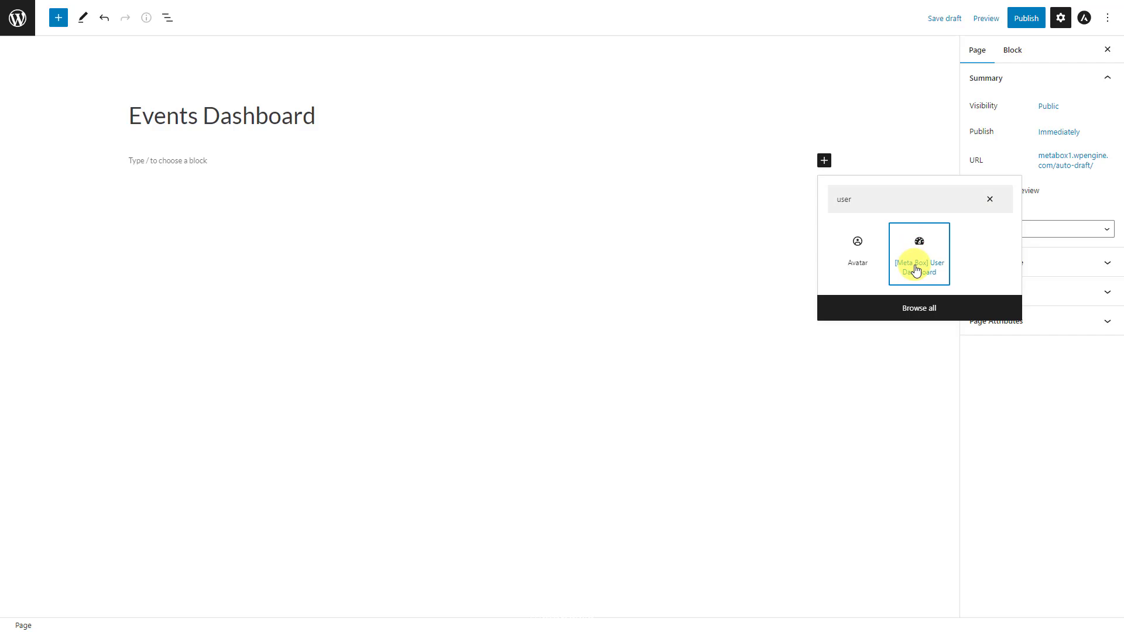
{"action": "left_click", "coordinate": [917, 269]}
{"action": "left_click", "coordinate": [1087, 170]}
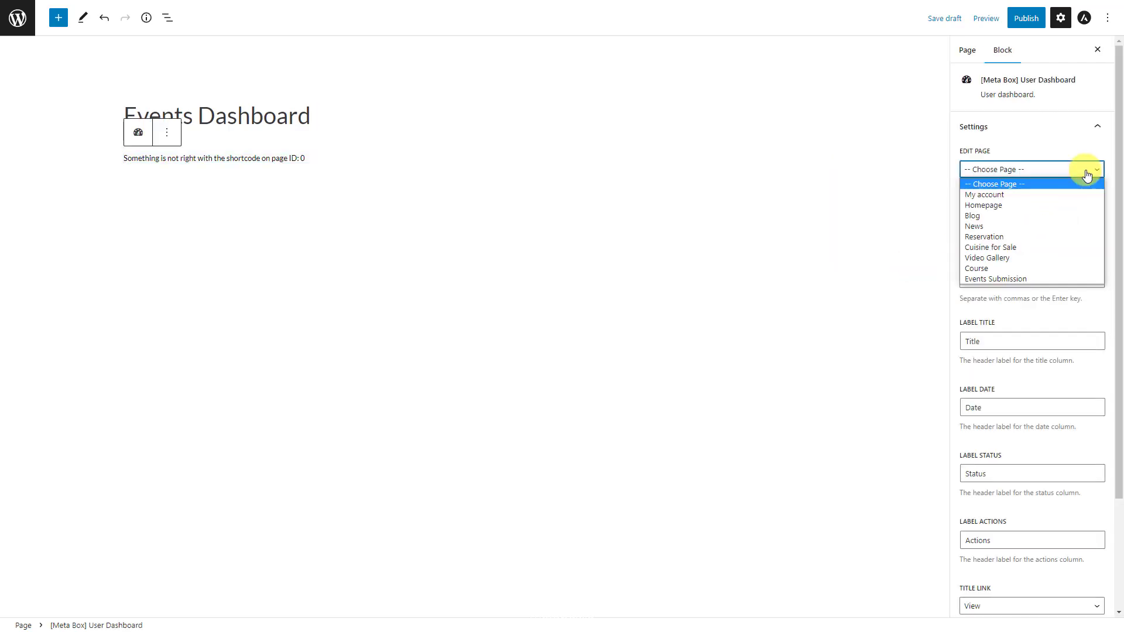
{"action": "left_click", "coordinate": [1046, 277]}
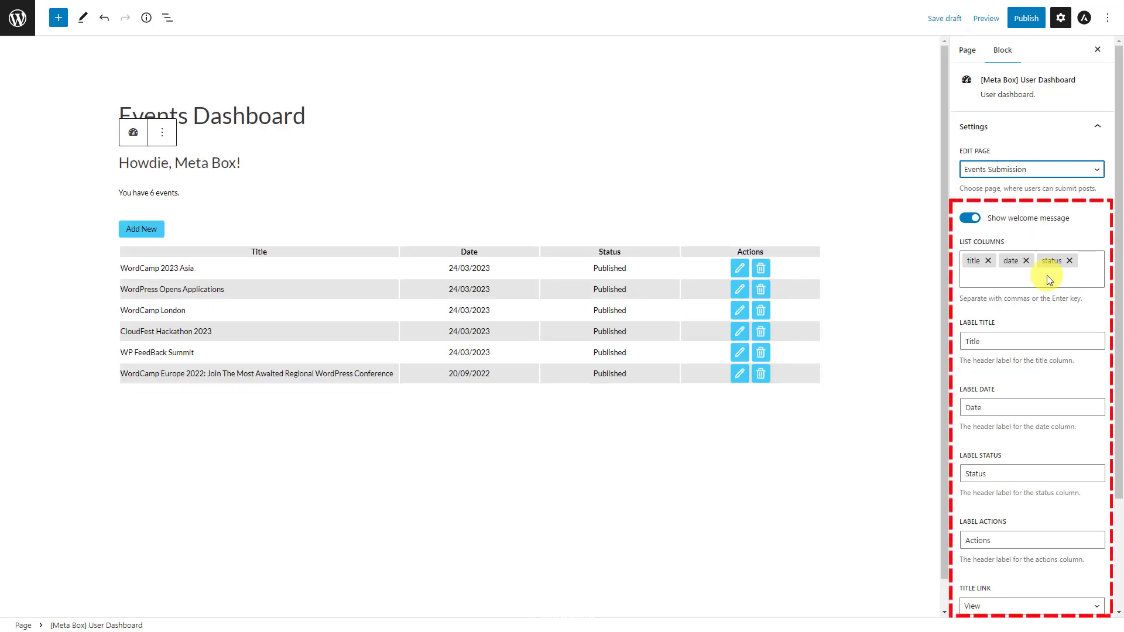
{"action": "scroll", "coordinate": [1047, 276], "scroll_direction": "down", "scroll_amount": 1}
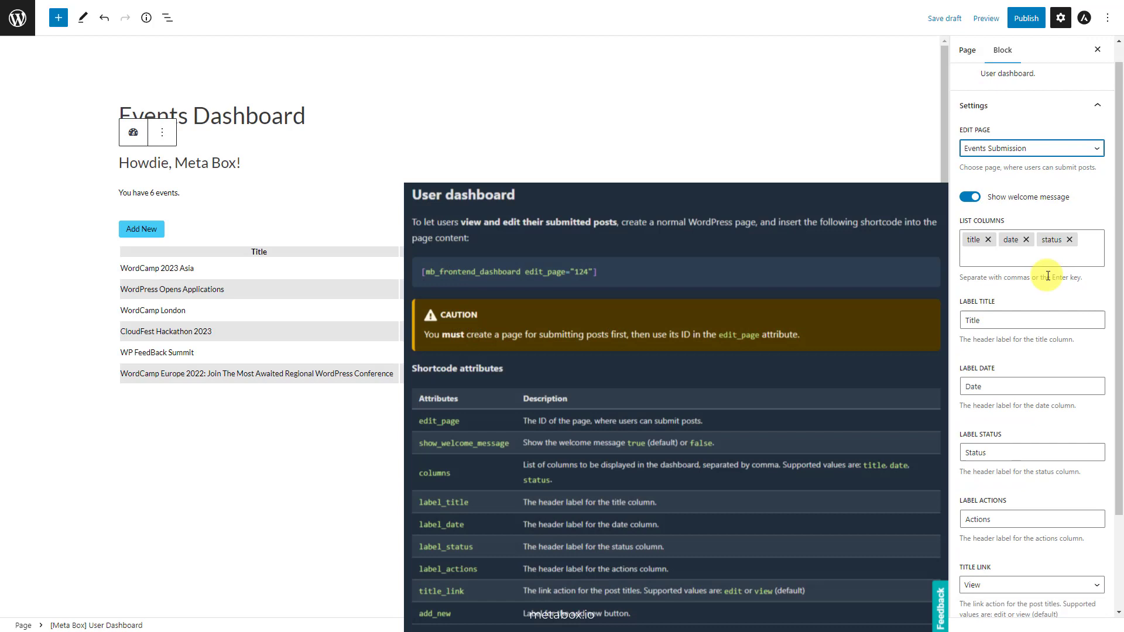
{"action": "scroll", "coordinate": [1048, 275], "scroll_direction": "down", "scroll_amount": 4}
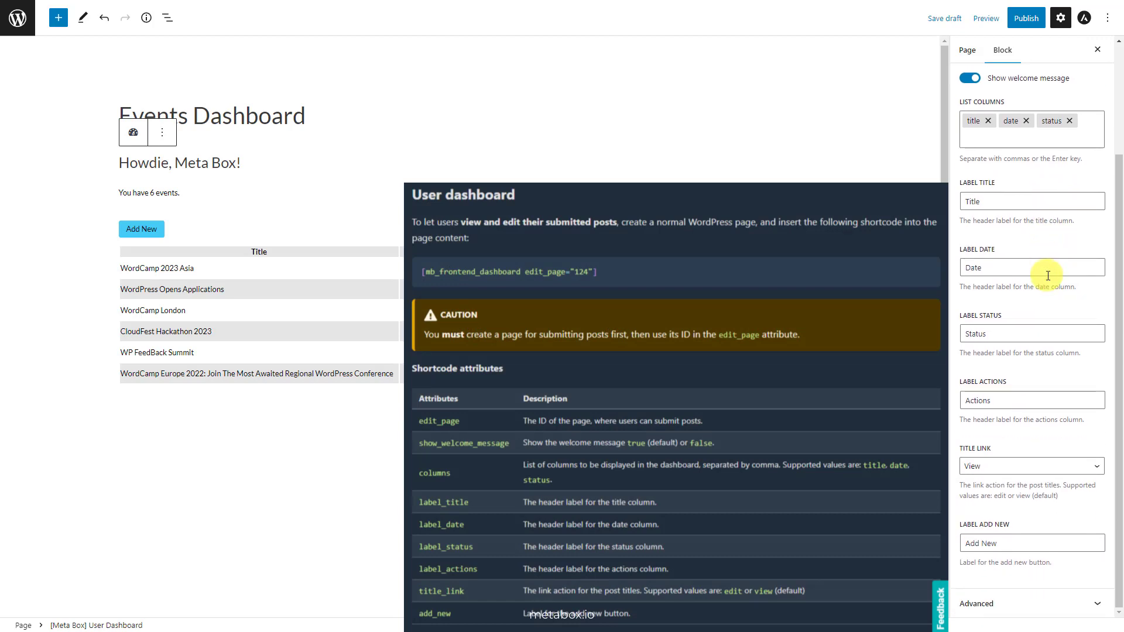
{"action": "scroll", "coordinate": [1036, 271], "scroll_direction": "up", "scroll_amount": 5}
{"action": "left_click", "coordinate": [971, 219]}
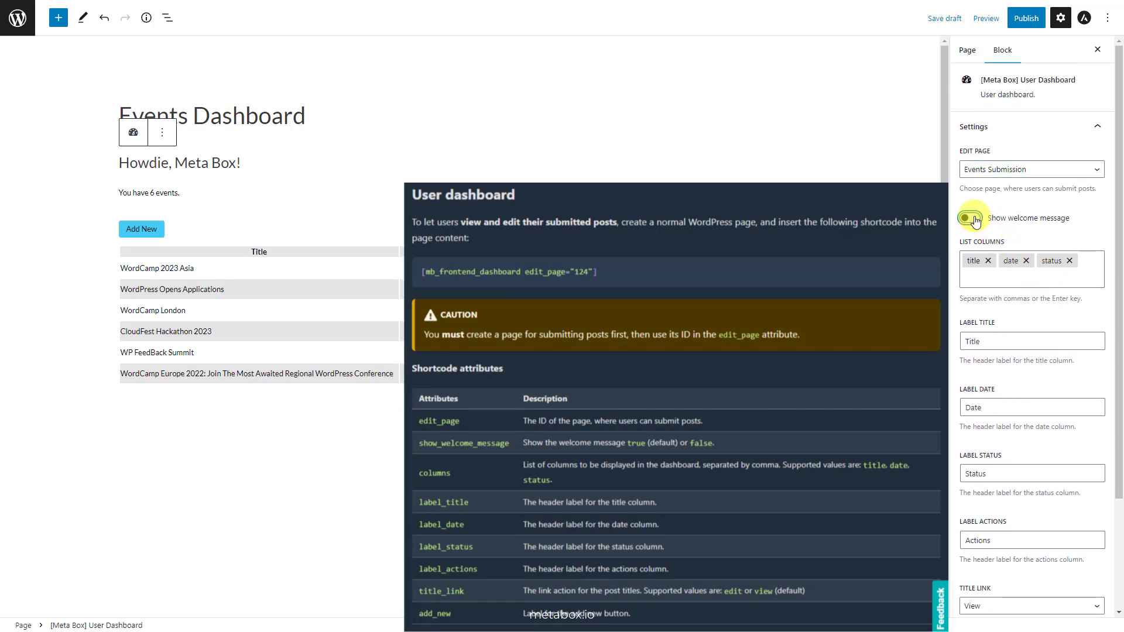
Turn the user dashboard's welcome message back on.
{"action": "left_click", "coordinate": [971, 219]}
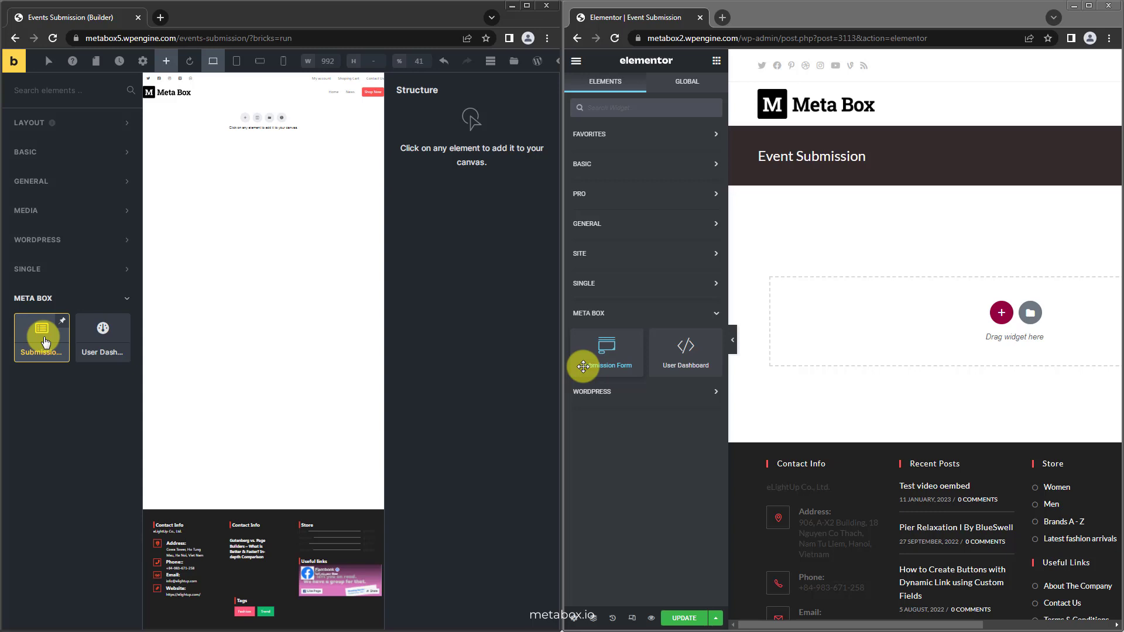
Add 'Event Submission' forms in Bricks and Elementor using event-details and the event post type.
{"action": "left_click", "coordinate": [45, 341]}
{"action": "left_click_drag", "start_coordinate": [607, 366], "coordinate": [869, 355]}
{"action": "left_click", "coordinate": [460, 127]}
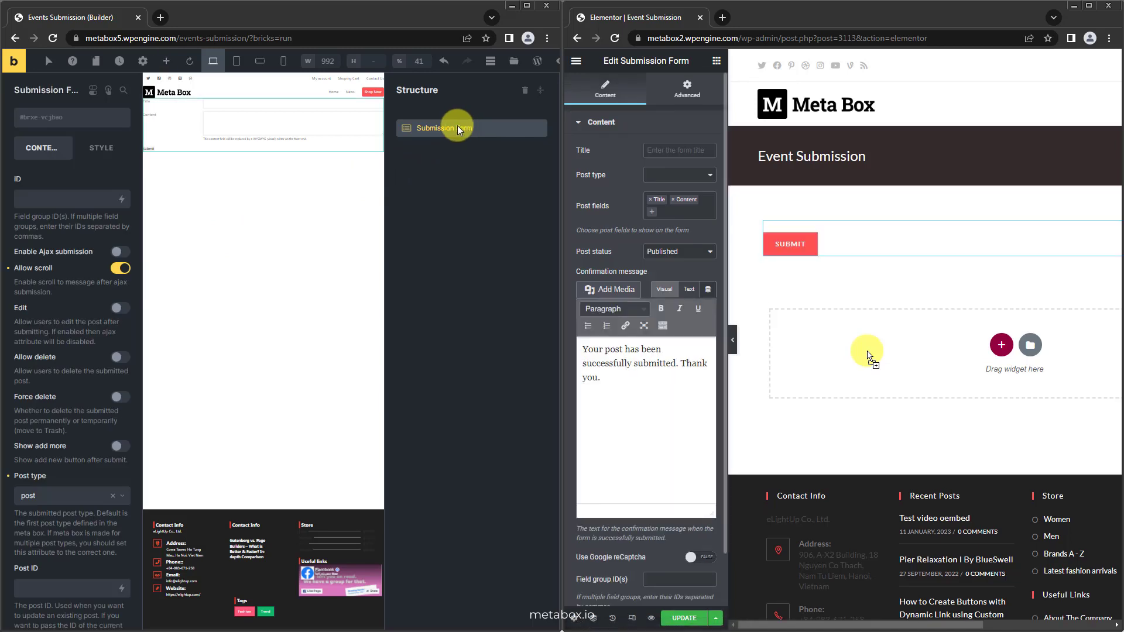
{"action": "left_click", "coordinate": [81, 202]}
{"action": "left_click", "coordinate": [670, 151]}
{"action": "type", "text": "Event Submission"}
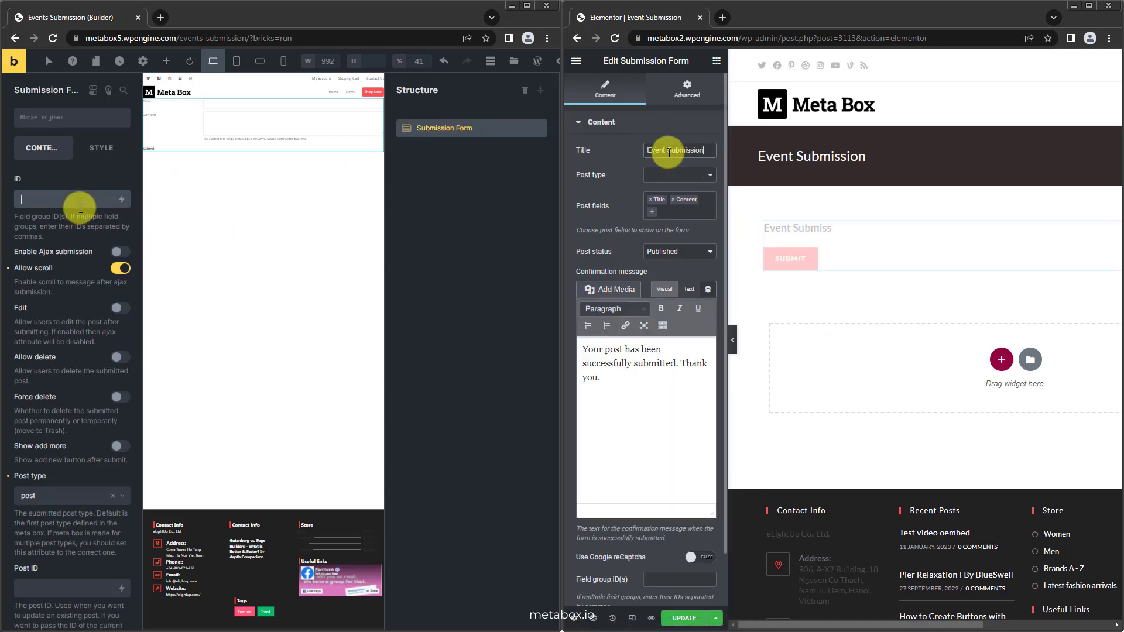
{"action": "type", "text": "event-details"}
{"action": "left_click", "coordinate": [120, 252]}
{"action": "left_click", "coordinate": [678, 175]}
{"action": "left_click", "coordinate": [669, 226]}
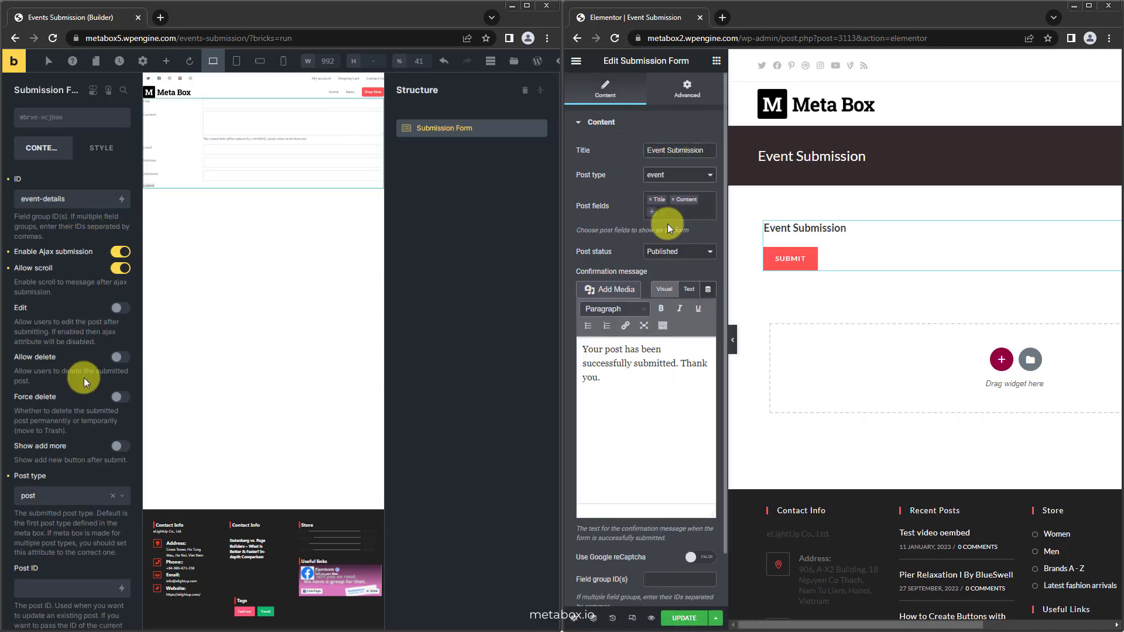
{"action": "scroll", "coordinate": [85, 382], "scroll_direction": "down", "scroll_amount": 2}
{"action": "scroll", "coordinate": [671, 263], "scroll_direction": "down", "scroll_amount": 1}
{"action": "left_click", "coordinate": [75, 379]}
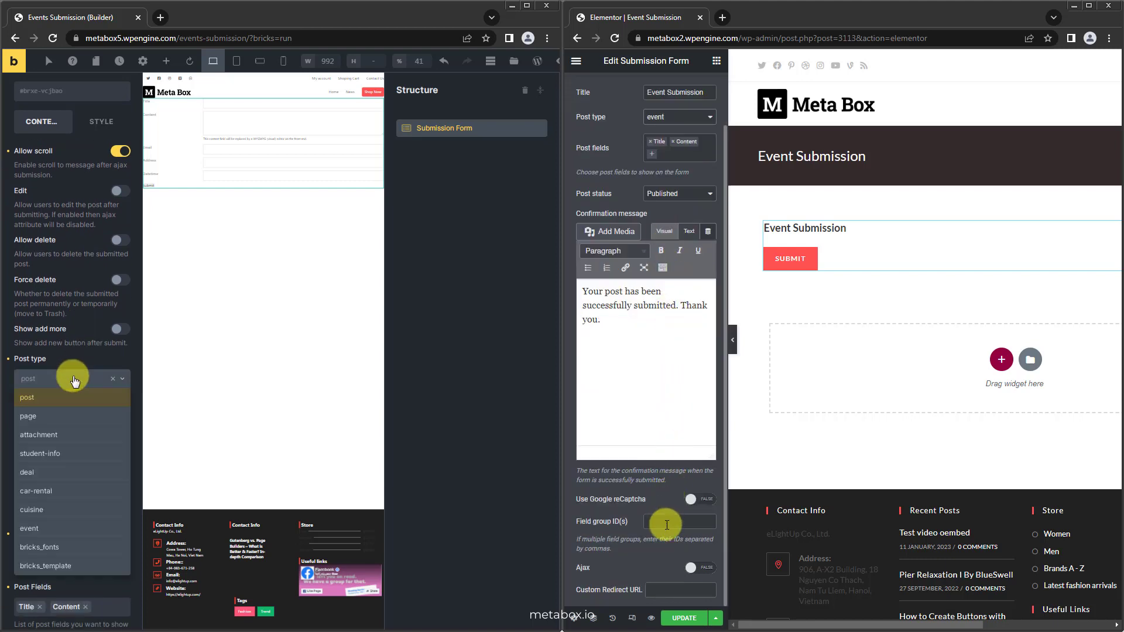
{"action": "left_click", "coordinate": [56, 527]}
{"action": "type", "text": "event-details"}
Rename the Bricks title and content labels to 'Event Name' and 'Description', and enable Elementor Ajax.
{"action": "scroll", "coordinate": [56, 515], "scroll_direction": "down", "scroll_amount": 3}
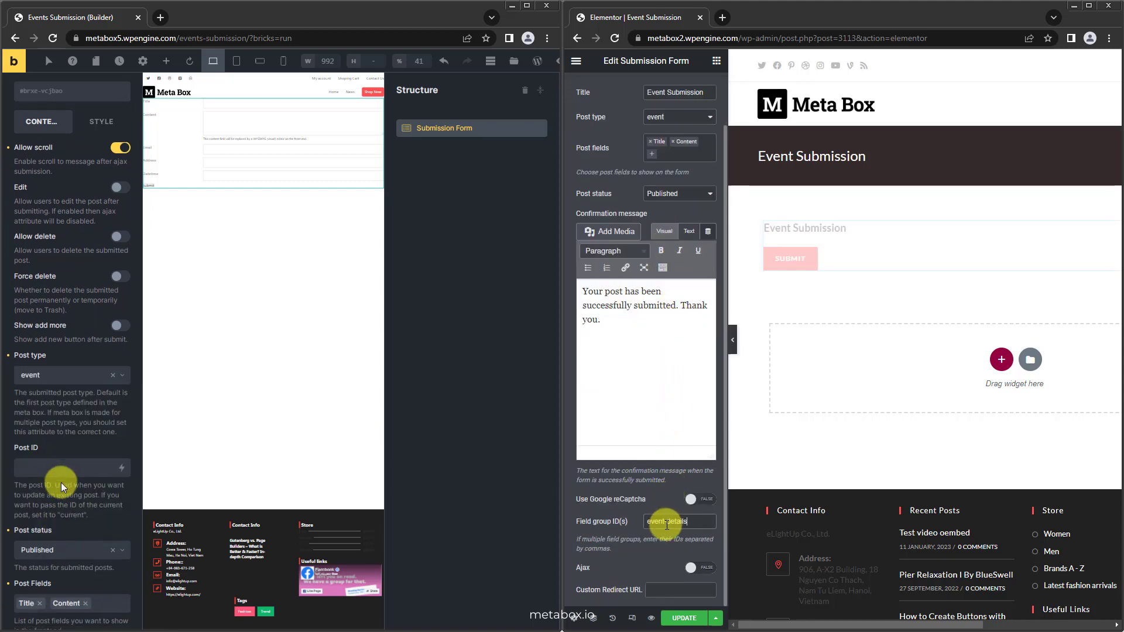
{"action": "left_click", "coordinate": [62, 495]}
{"action": "key", "text": "ctrl+a"}
{"action": "type", "text": "Event Name"}
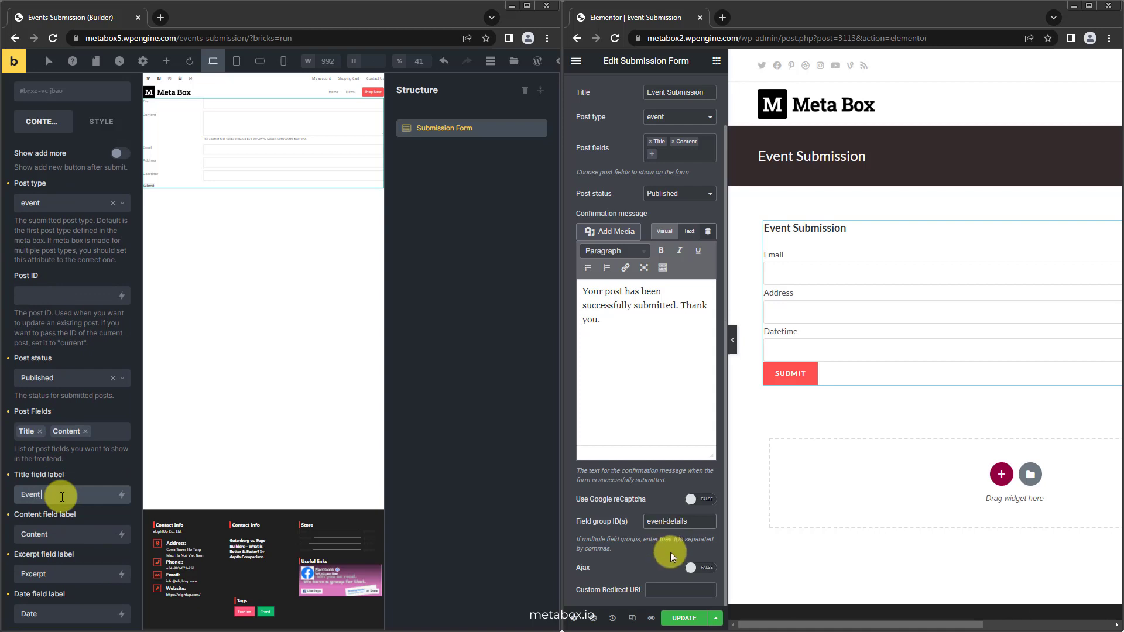
{"action": "left_click", "coordinate": [67, 534]}
{"action": "left_click", "coordinate": [691, 568]}
{"action": "key", "text": "ctrl+a"}
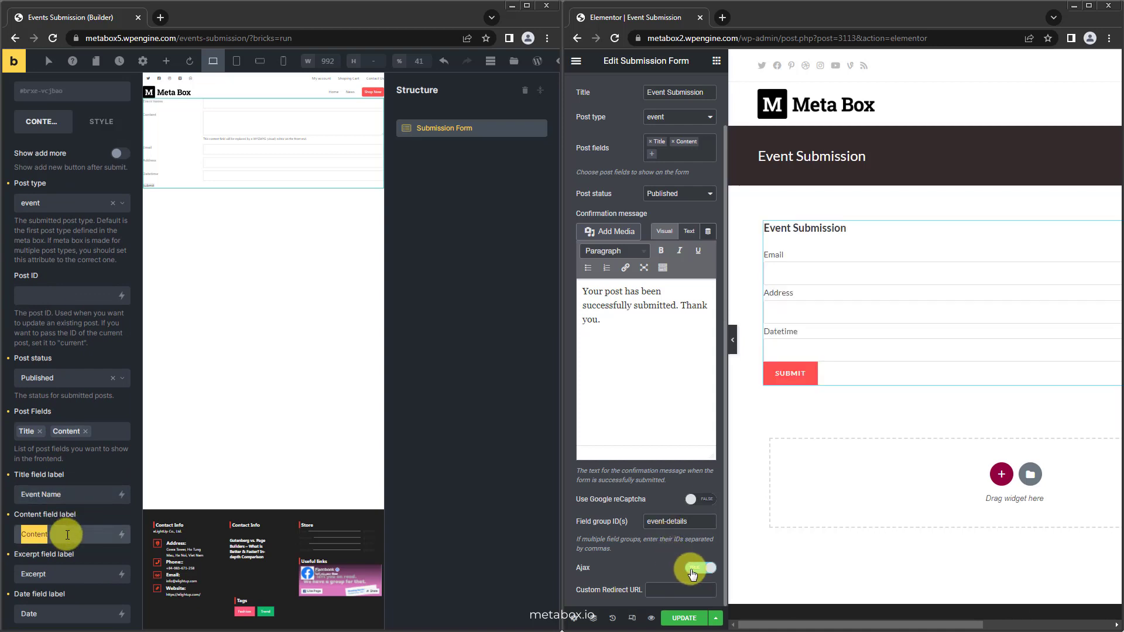
{"action": "type", "text": "Description"}
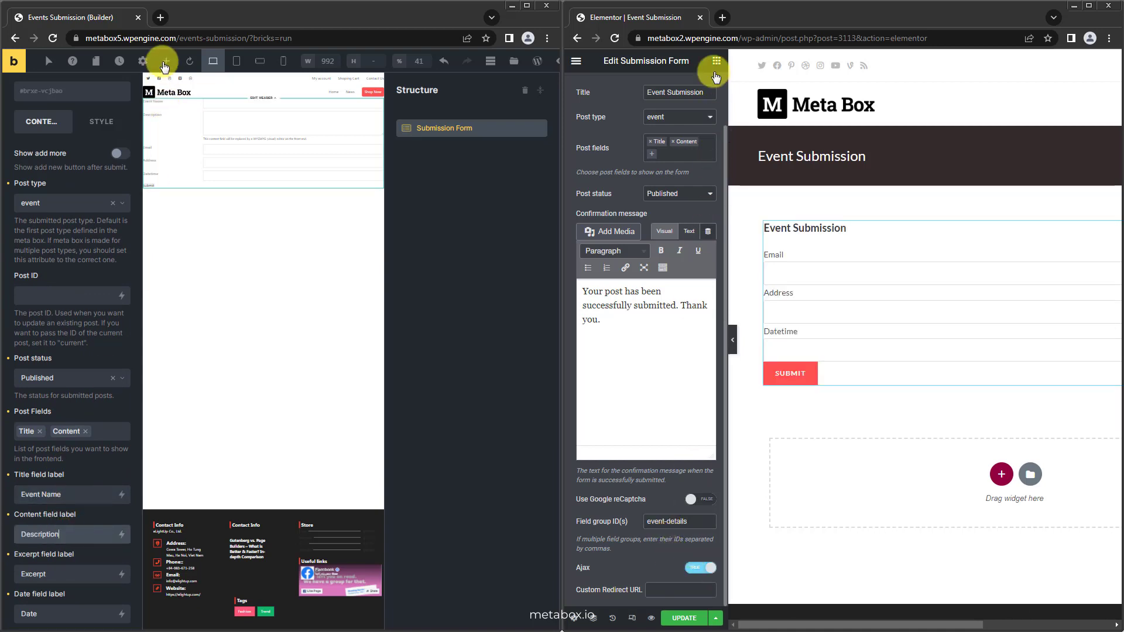
{"action": "left_click", "coordinate": [167, 61]}
{"action": "left_click", "coordinate": [716, 61]}
Add User Dashboard elements to both Bricks and Elementor pages, titled 'Event Dashboard'.
{"action": "left_click", "coordinate": [127, 210]}
{"action": "left_click", "coordinate": [126, 239]}
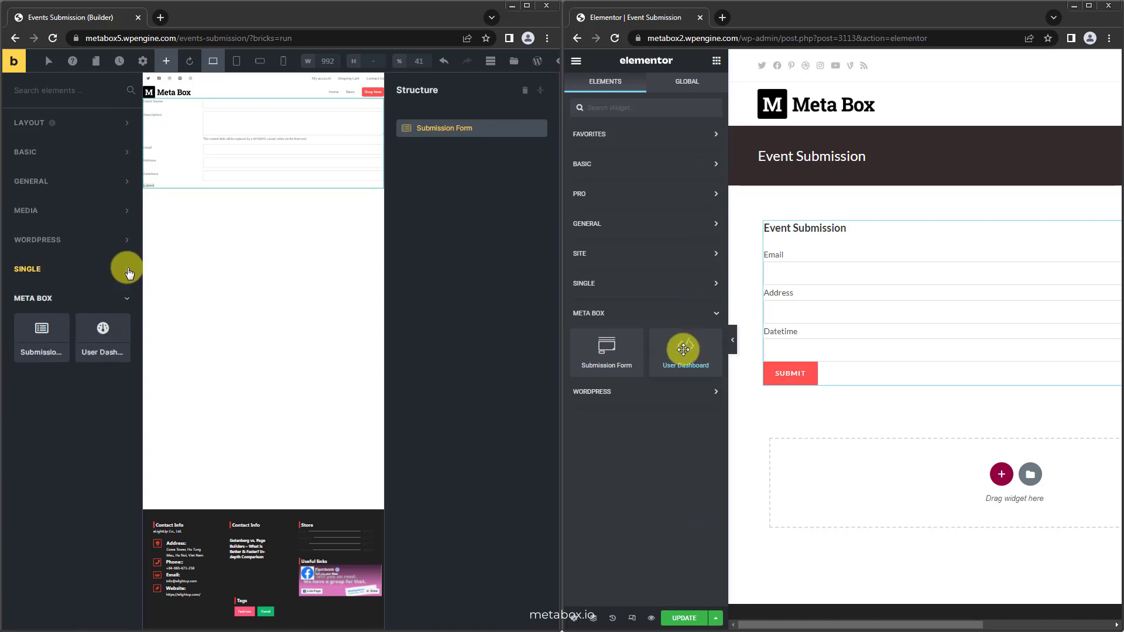
{"action": "left_click_drag", "start_coordinate": [684, 351], "coordinate": [858, 468]}
{"action": "left_click", "coordinate": [103, 337]}
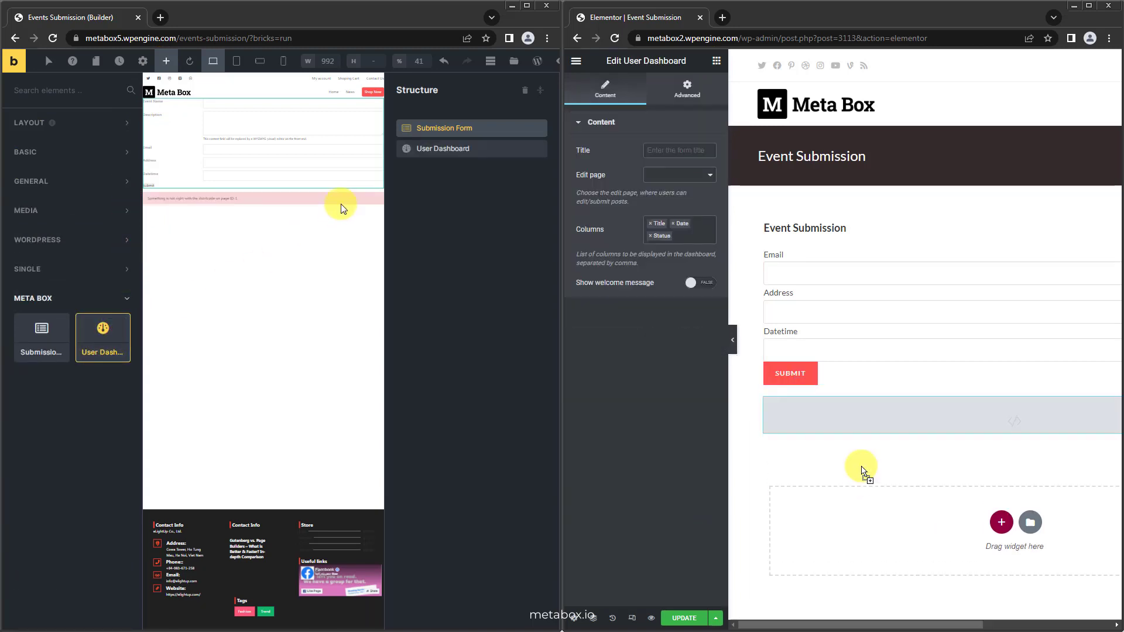
{"action": "left_click", "coordinate": [429, 154]}
{"action": "left_click", "coordinate": [671, 151]}
{"action": "type", "text": "Event Dashboard"}
Link both dashboards to Events Submission, drop the Status column, and relabel Title as 'Event Name'.
{"action": "left_click", "coordinate": [679, 175]}
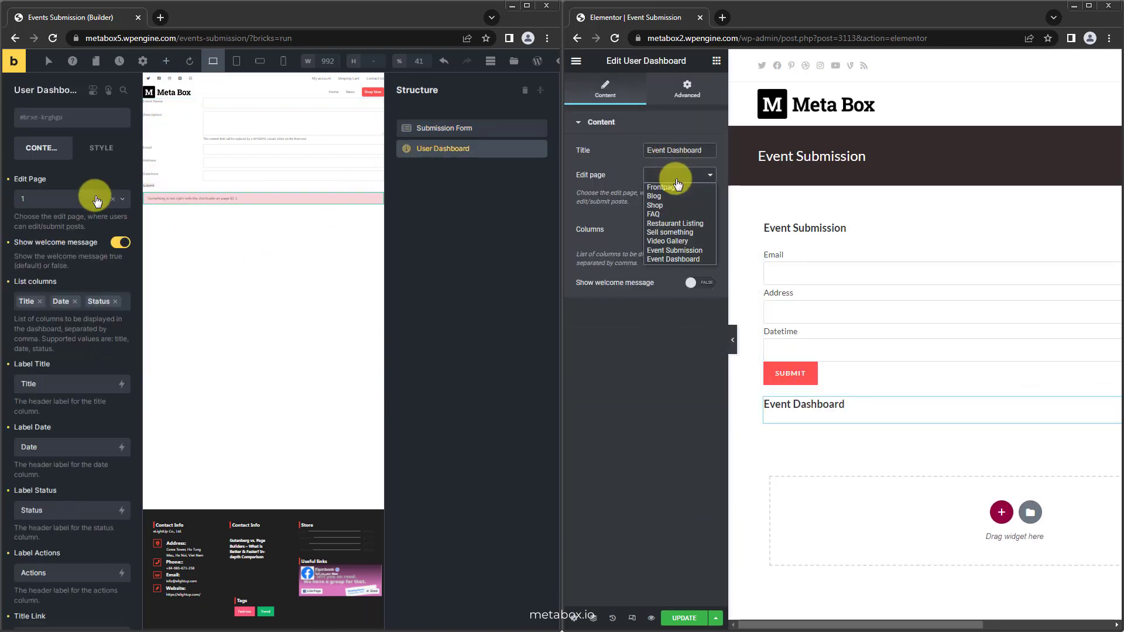
{"action": "left_click", "coordinate": [93, 199]}
{"action": "left_click", "coordinate": [83, 367]}
{"action": "left_click", "coordinate": [677, 250]}
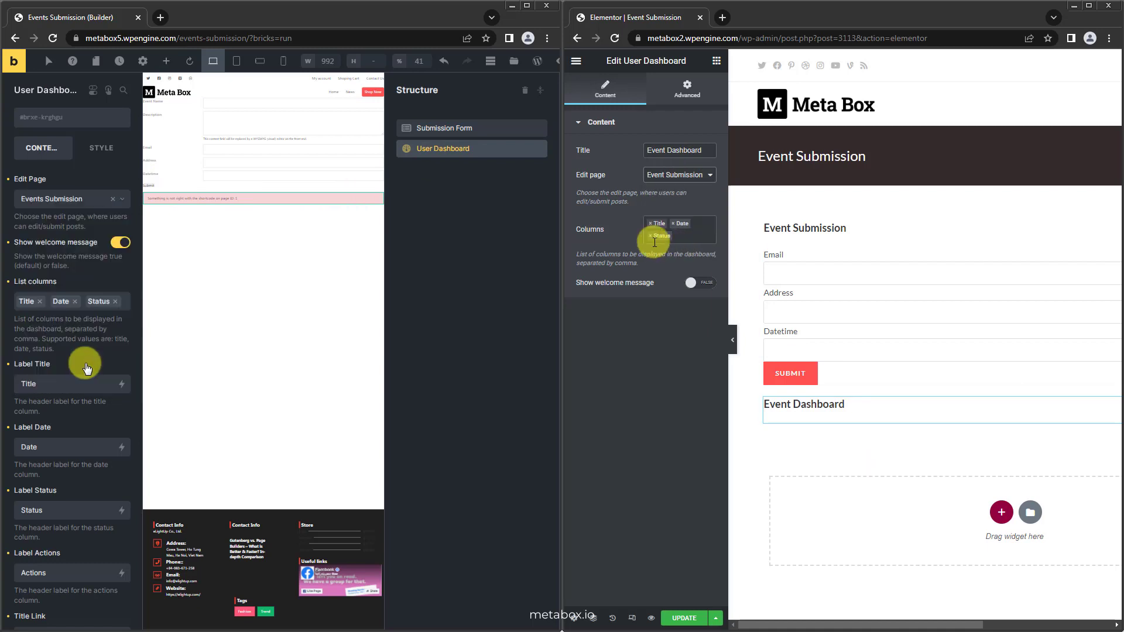
{"action": "left_click", "coordinate": [651, 242]}
{"action": "left_click", "coordinate": [117, 303]}
{"action": "left_click", "coordinate": [693, 273]}
{"action": "double_click", "coordinate": [75, 383]}
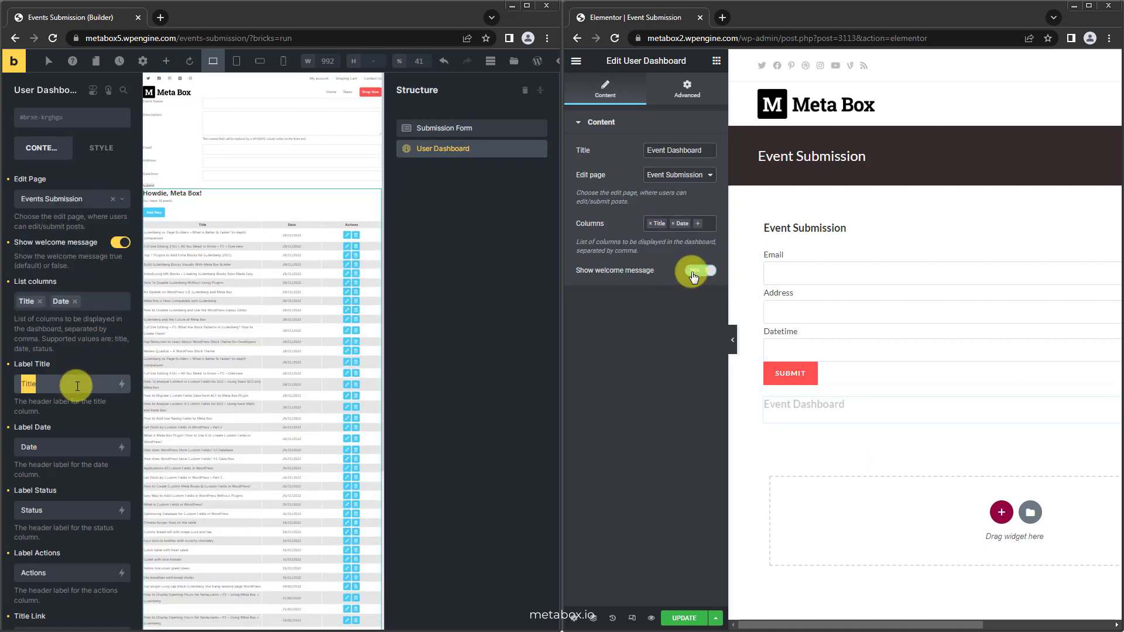
{"action": "type", "text": "Event Name"}
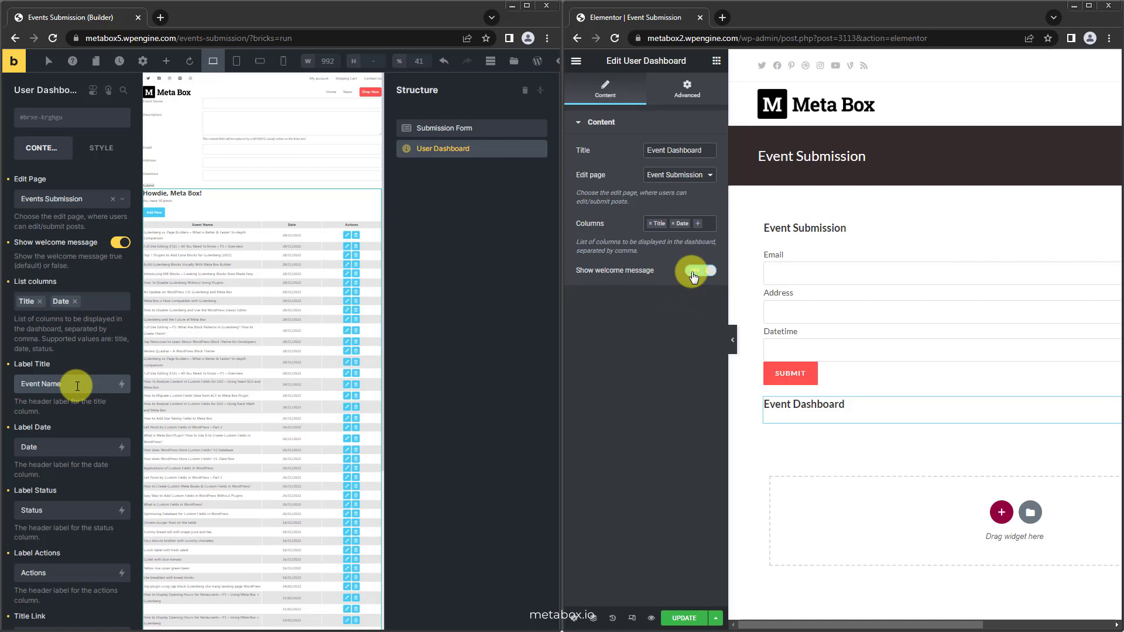